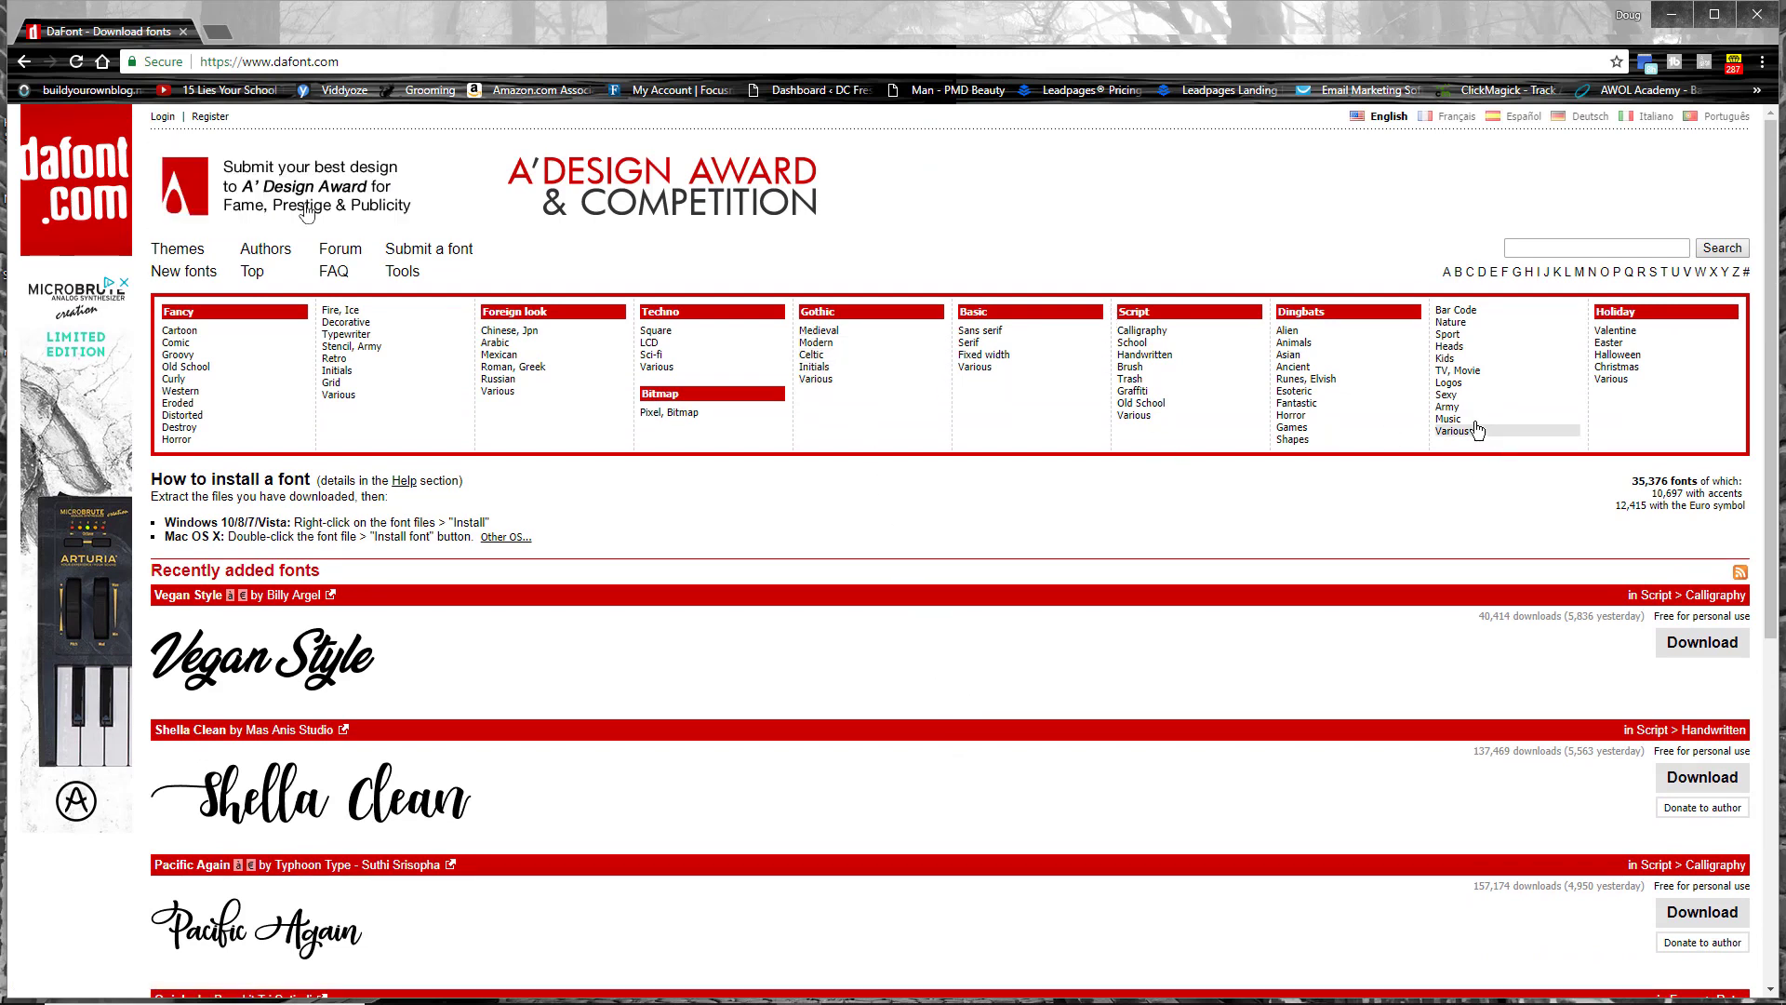
- Download the Quiska font from DaFont's recently added fonts
scroll(960, 707, "down", 1)
scroll(960, 707, "down", 1)
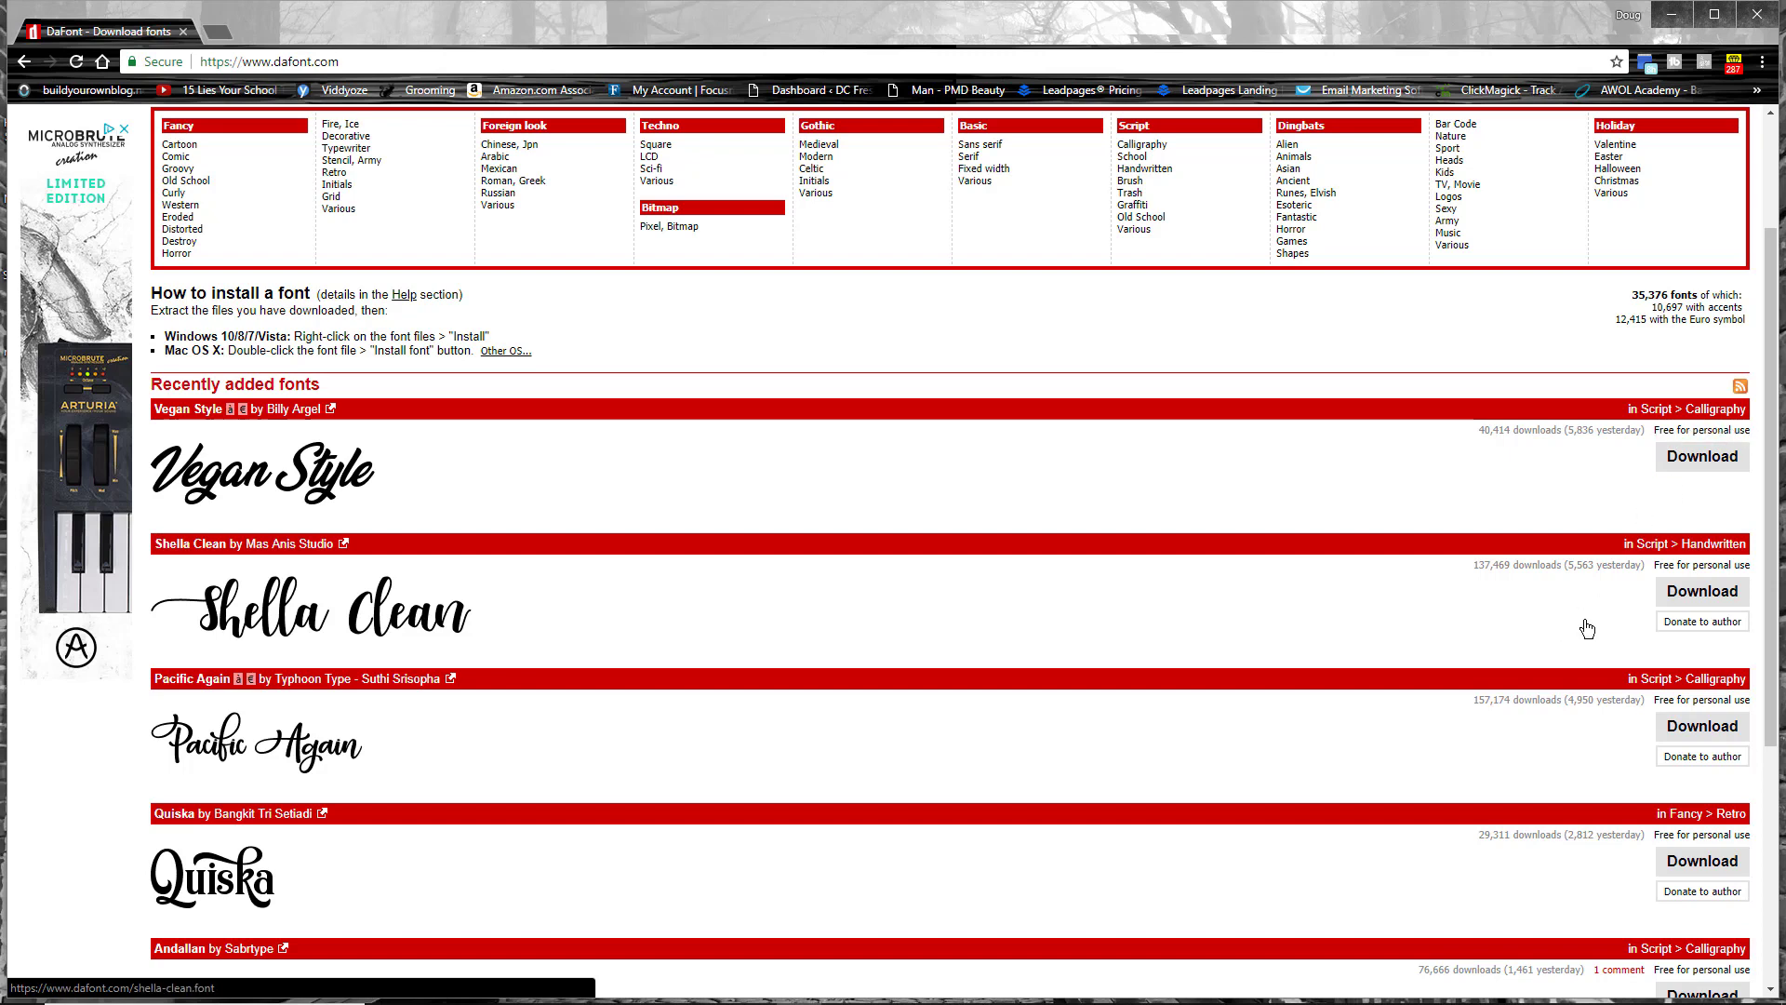
scroll(1544, 606, "down", 2)
scroll(1544, 606, "down", 2)
scroll(1540, 586, "up", 1)
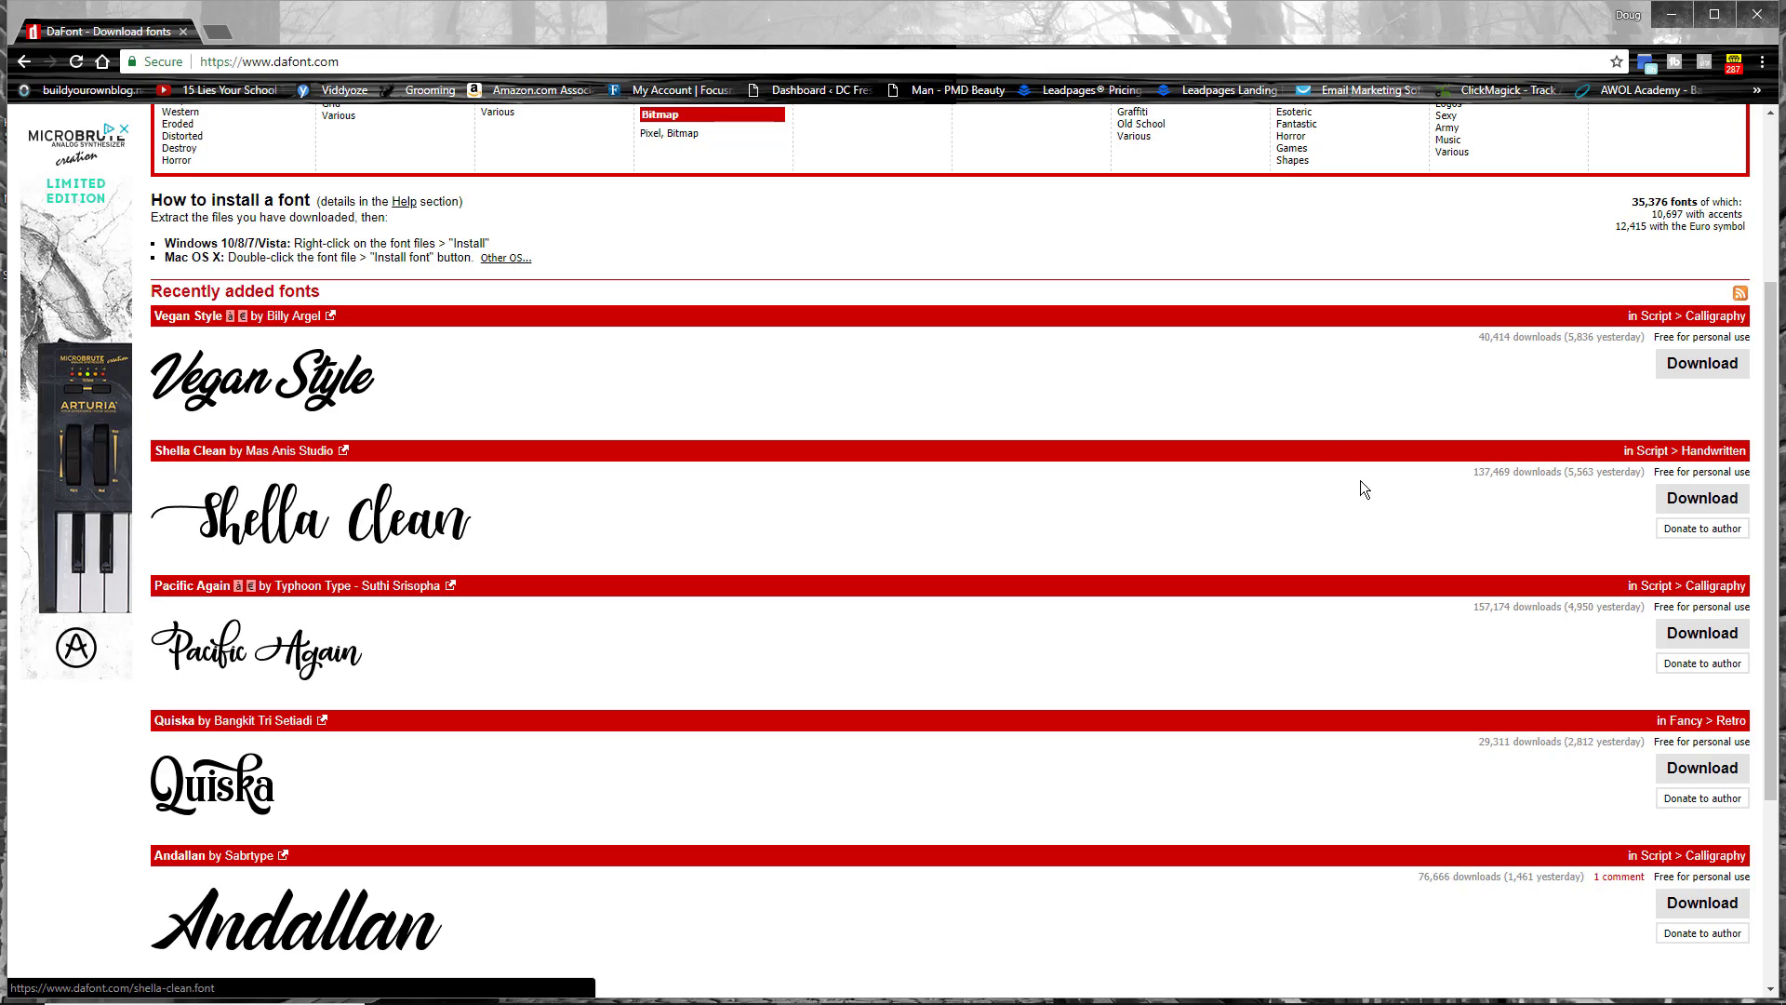
scroll(938, 443, "down", 1)
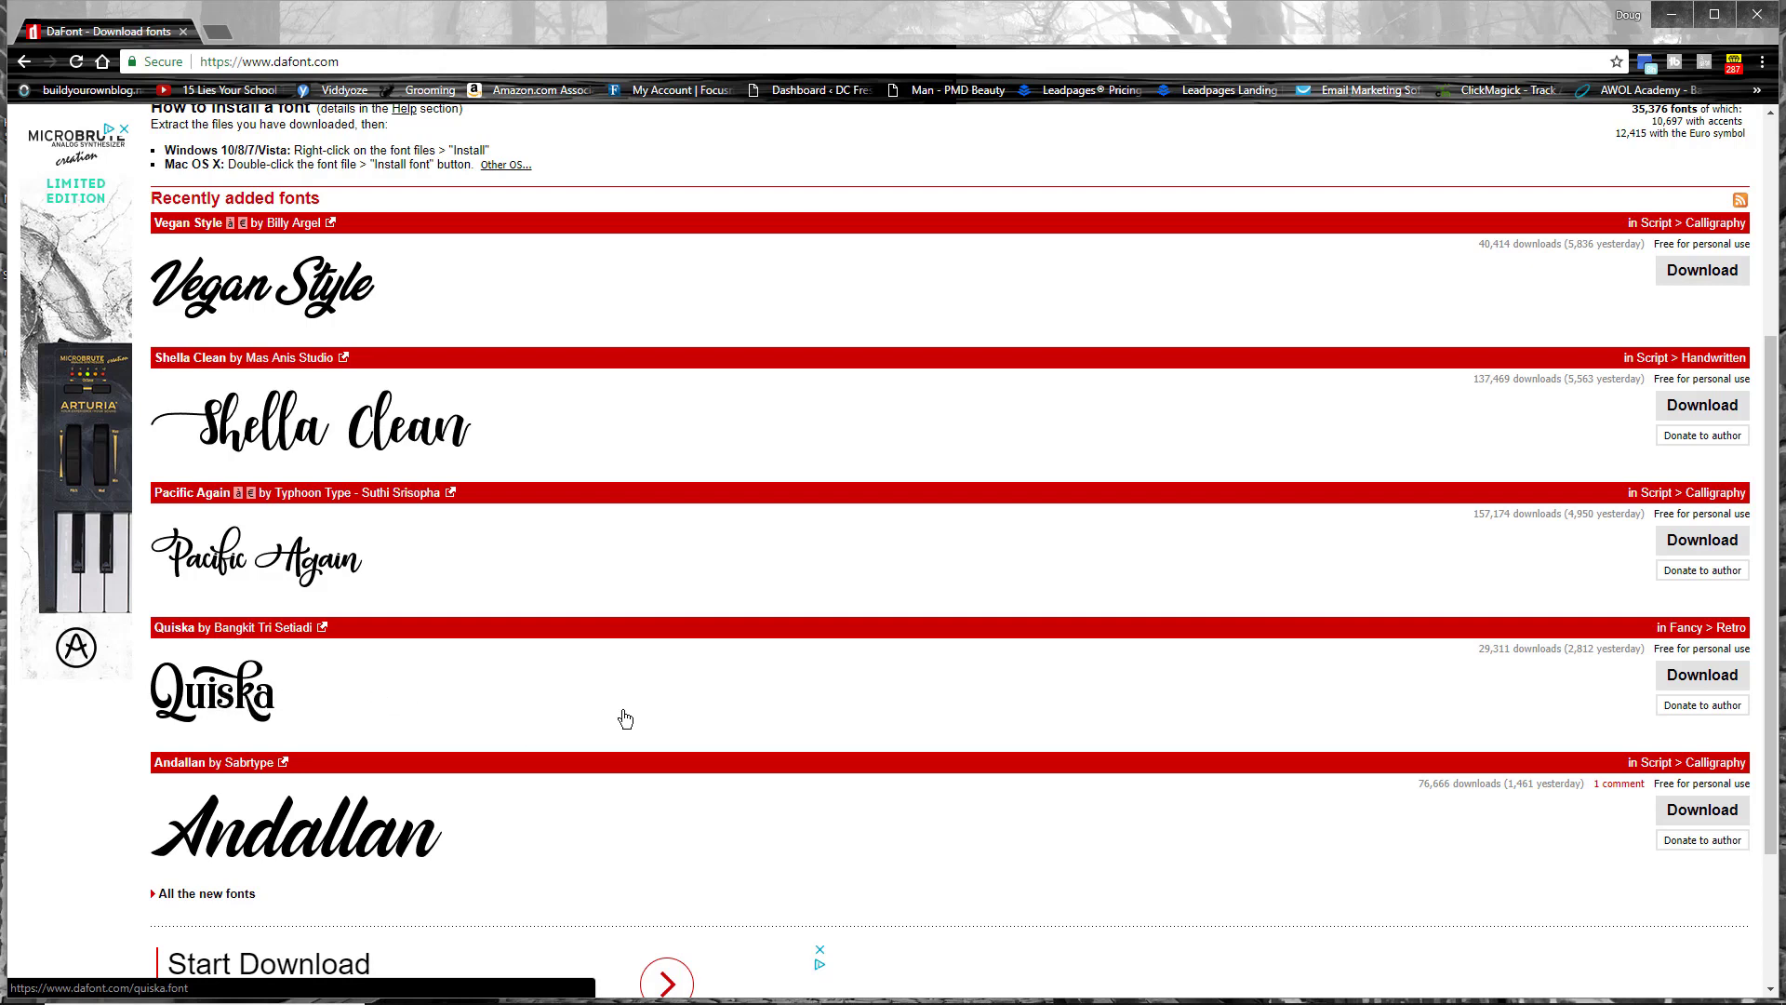
left_click(1722, 684)
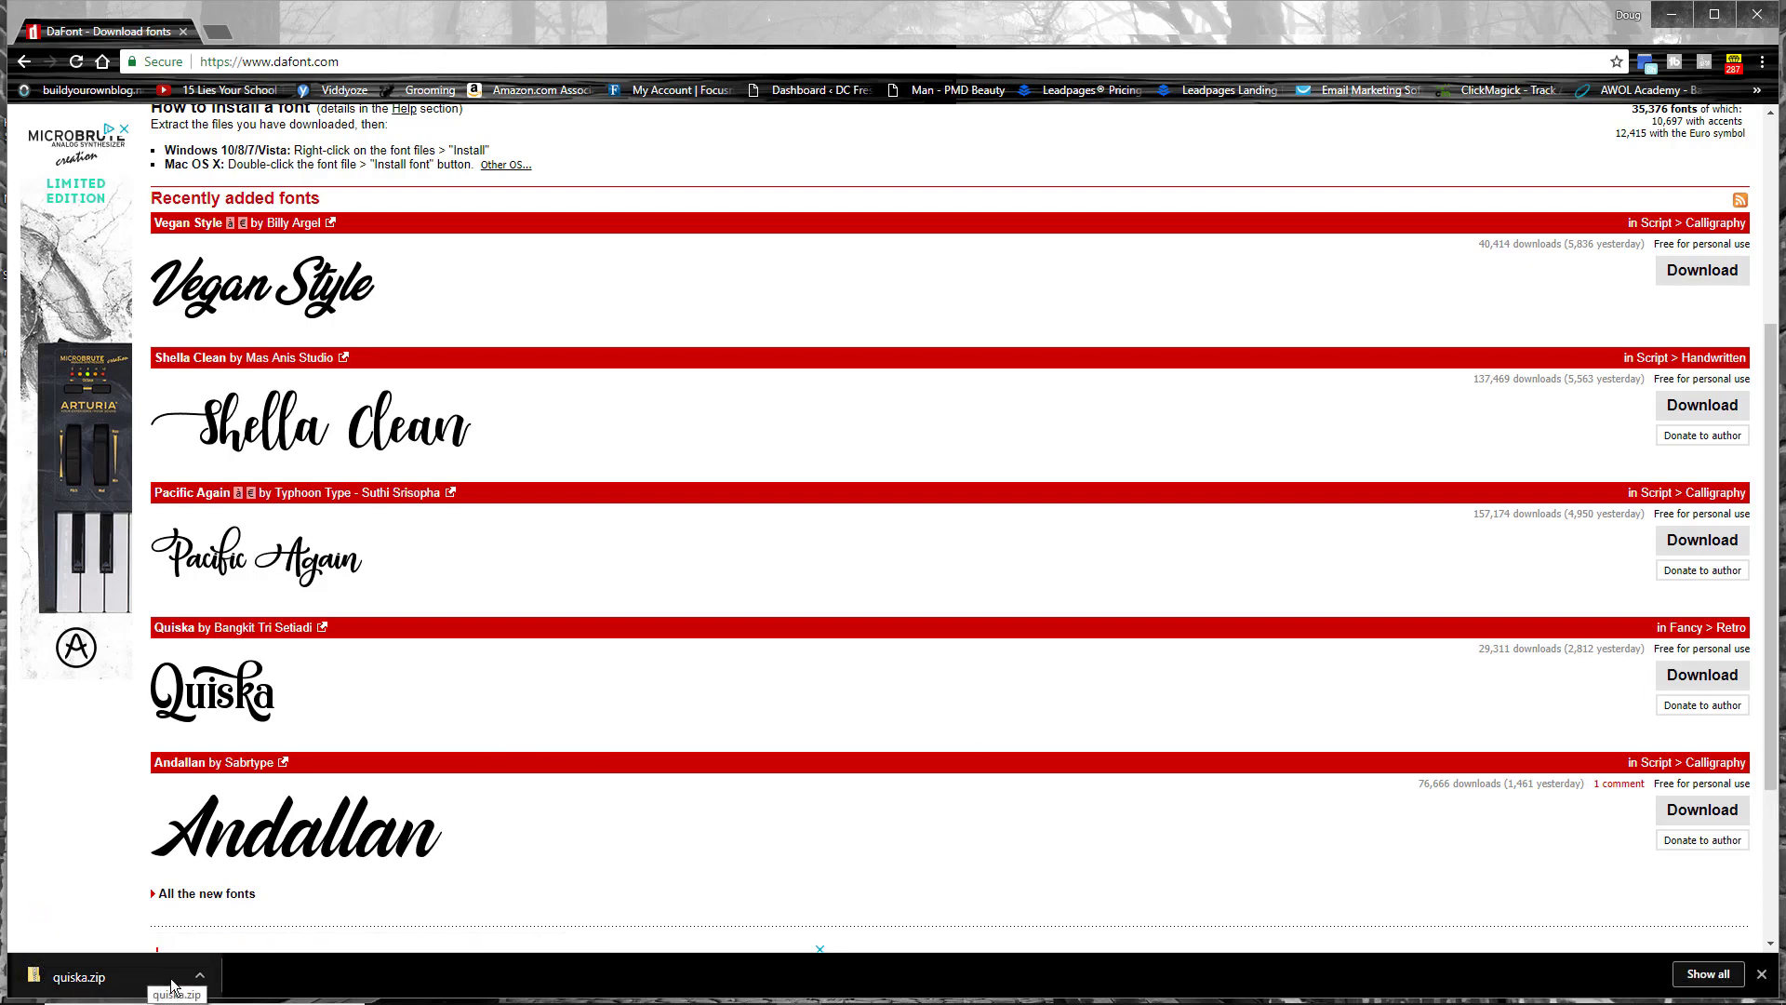
- Show the downloaded quiska.zip in its folder and extract its contents to the default quiska folder in Downloads
left_click(201, 977)
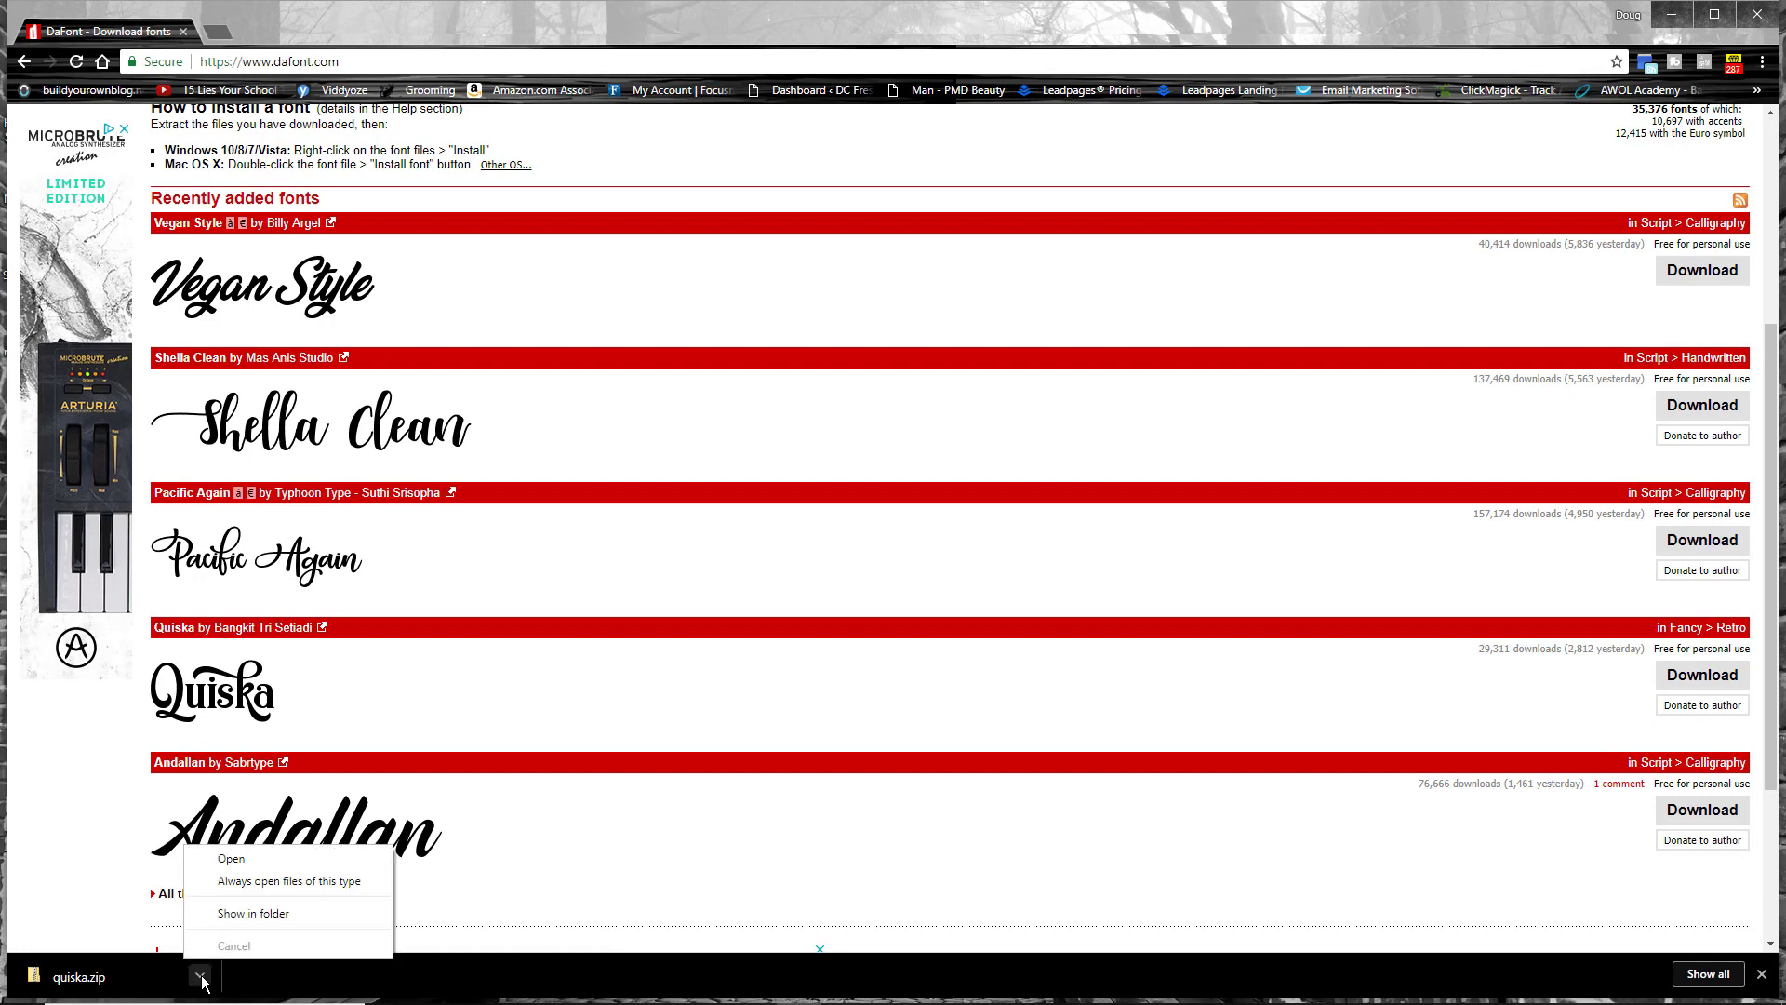
left_click(285, 912)
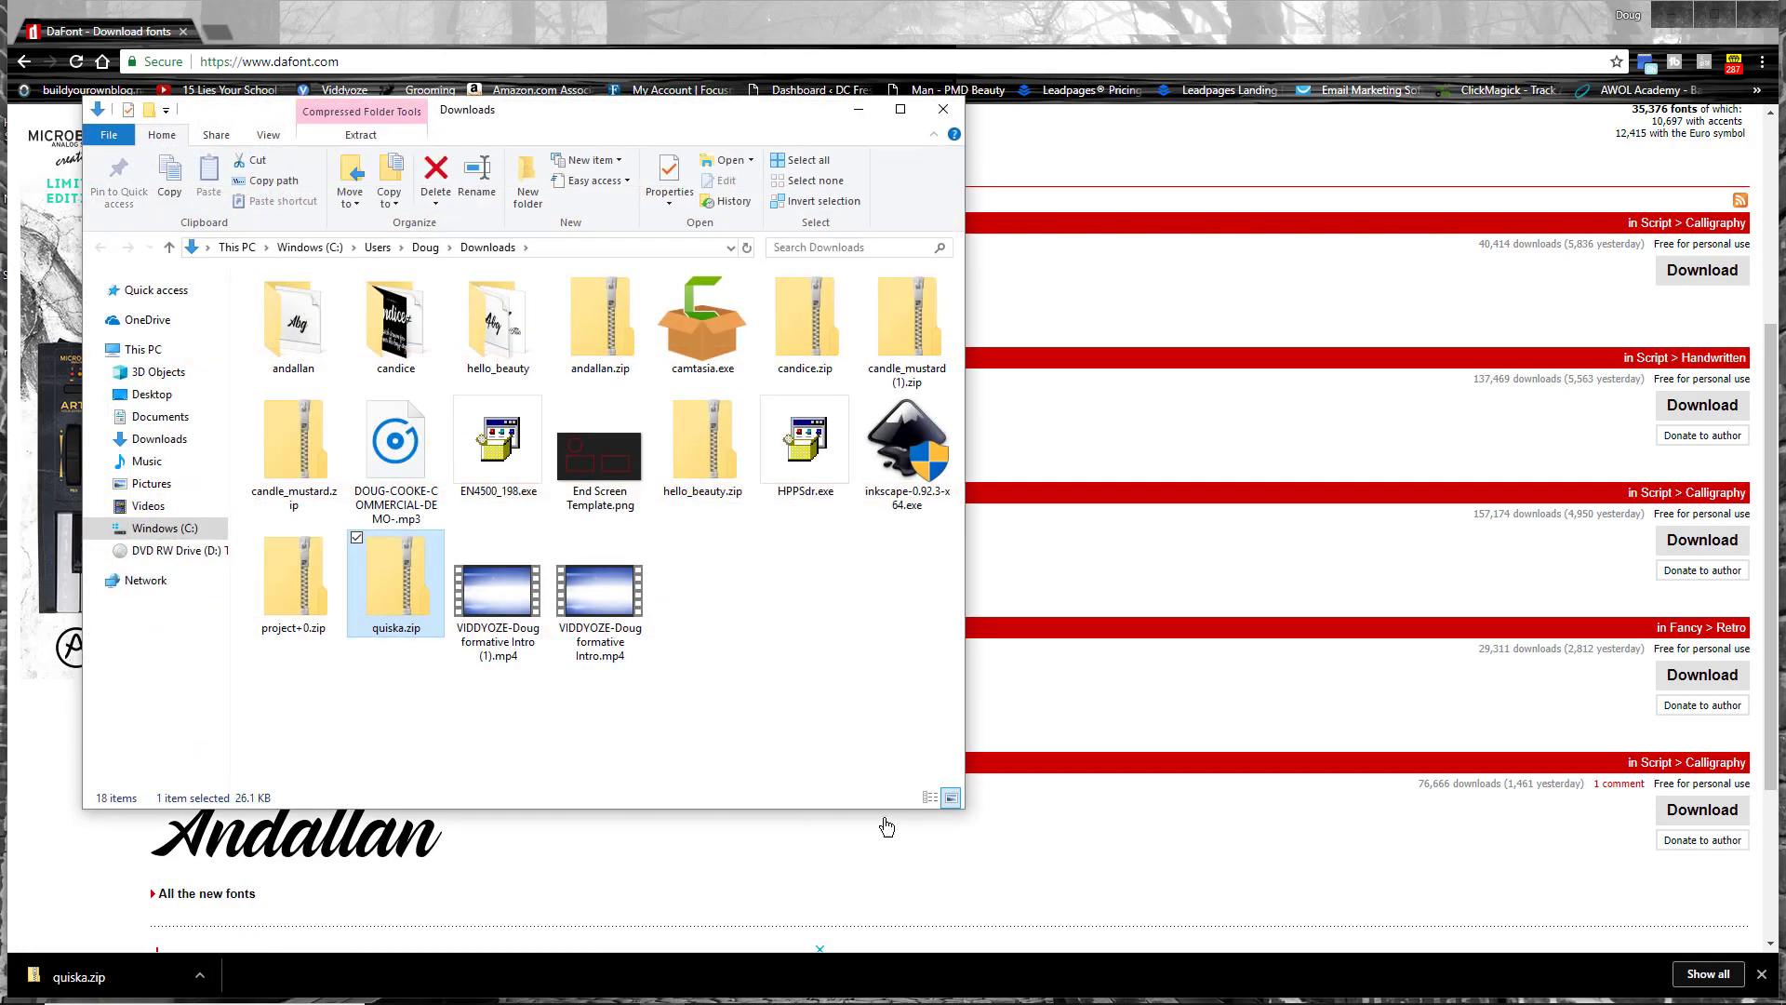
right_click(390, 571)
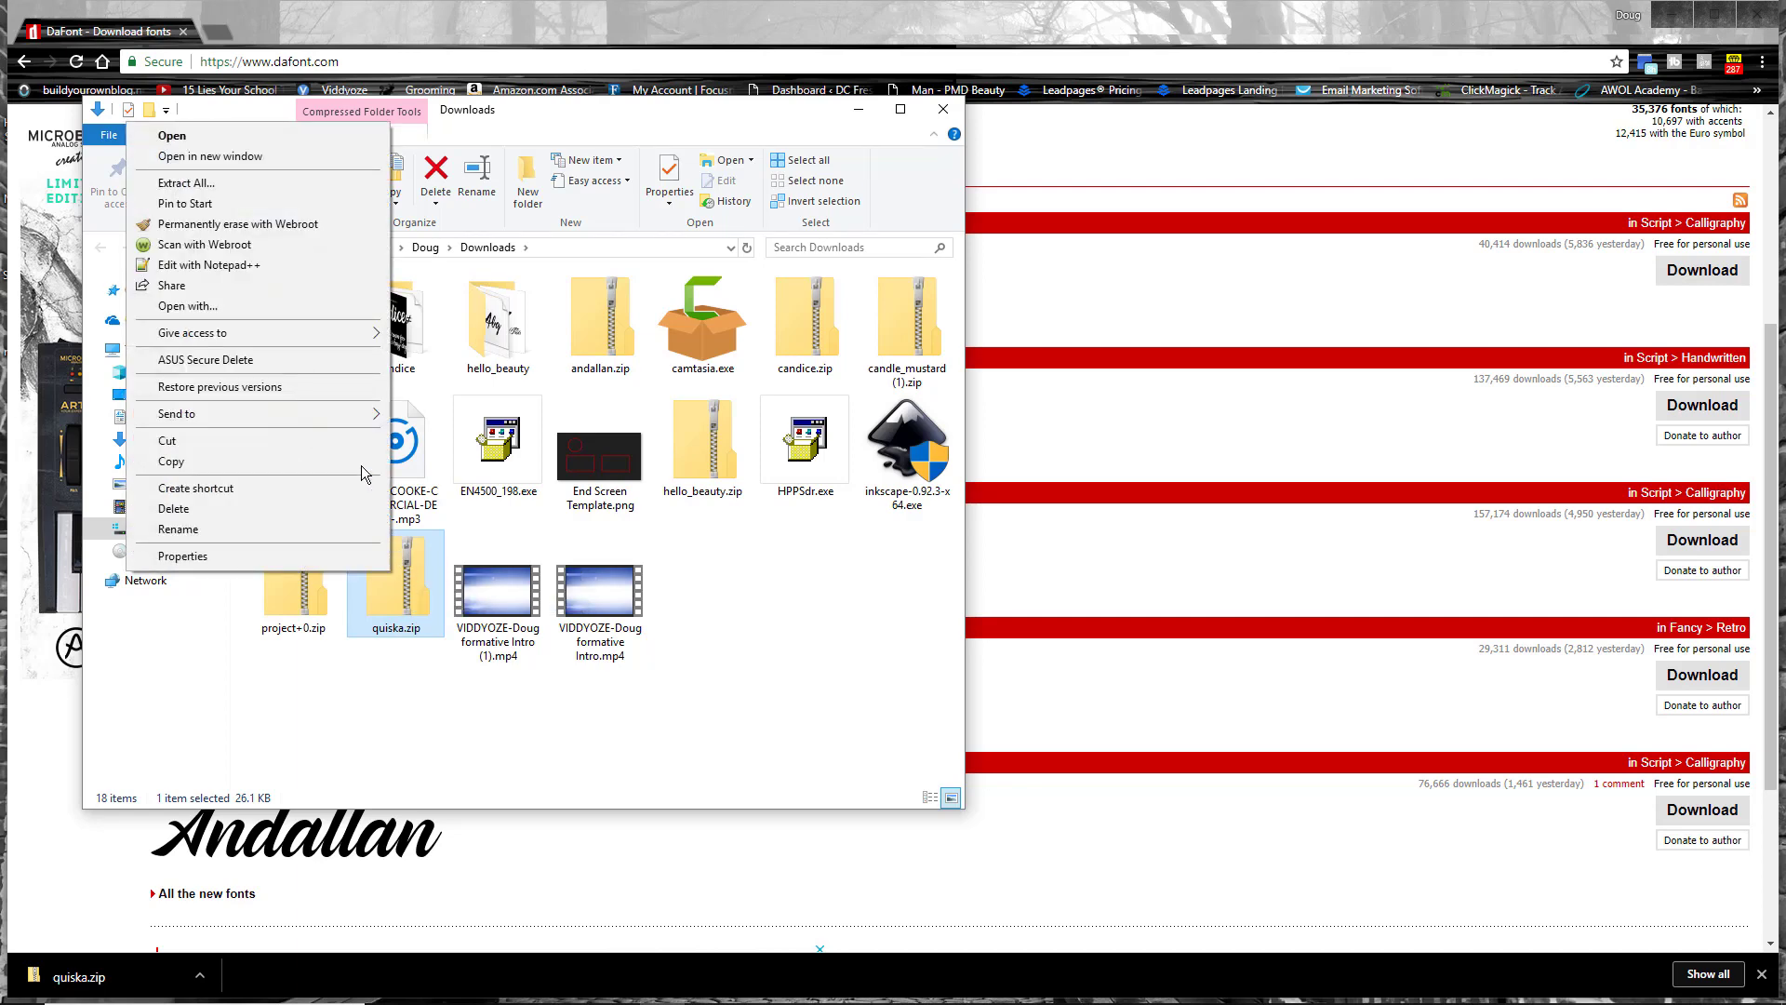
left_click(229, 183)
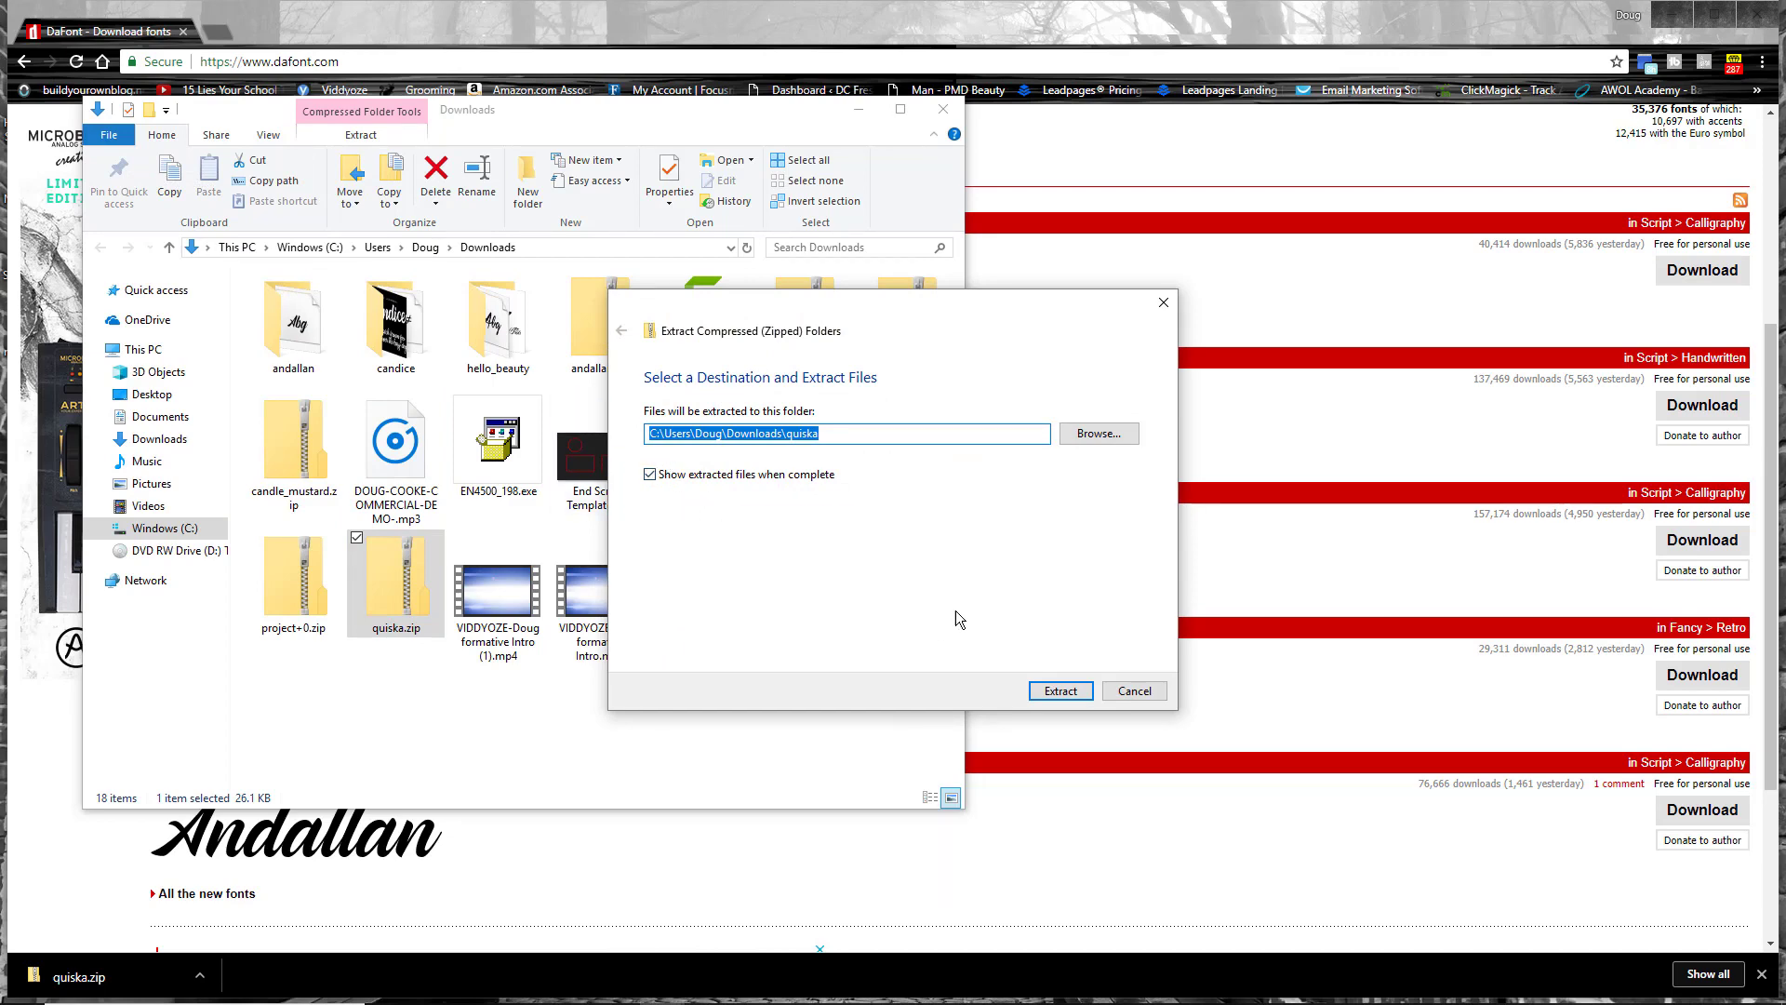
left_click(1065, 703)
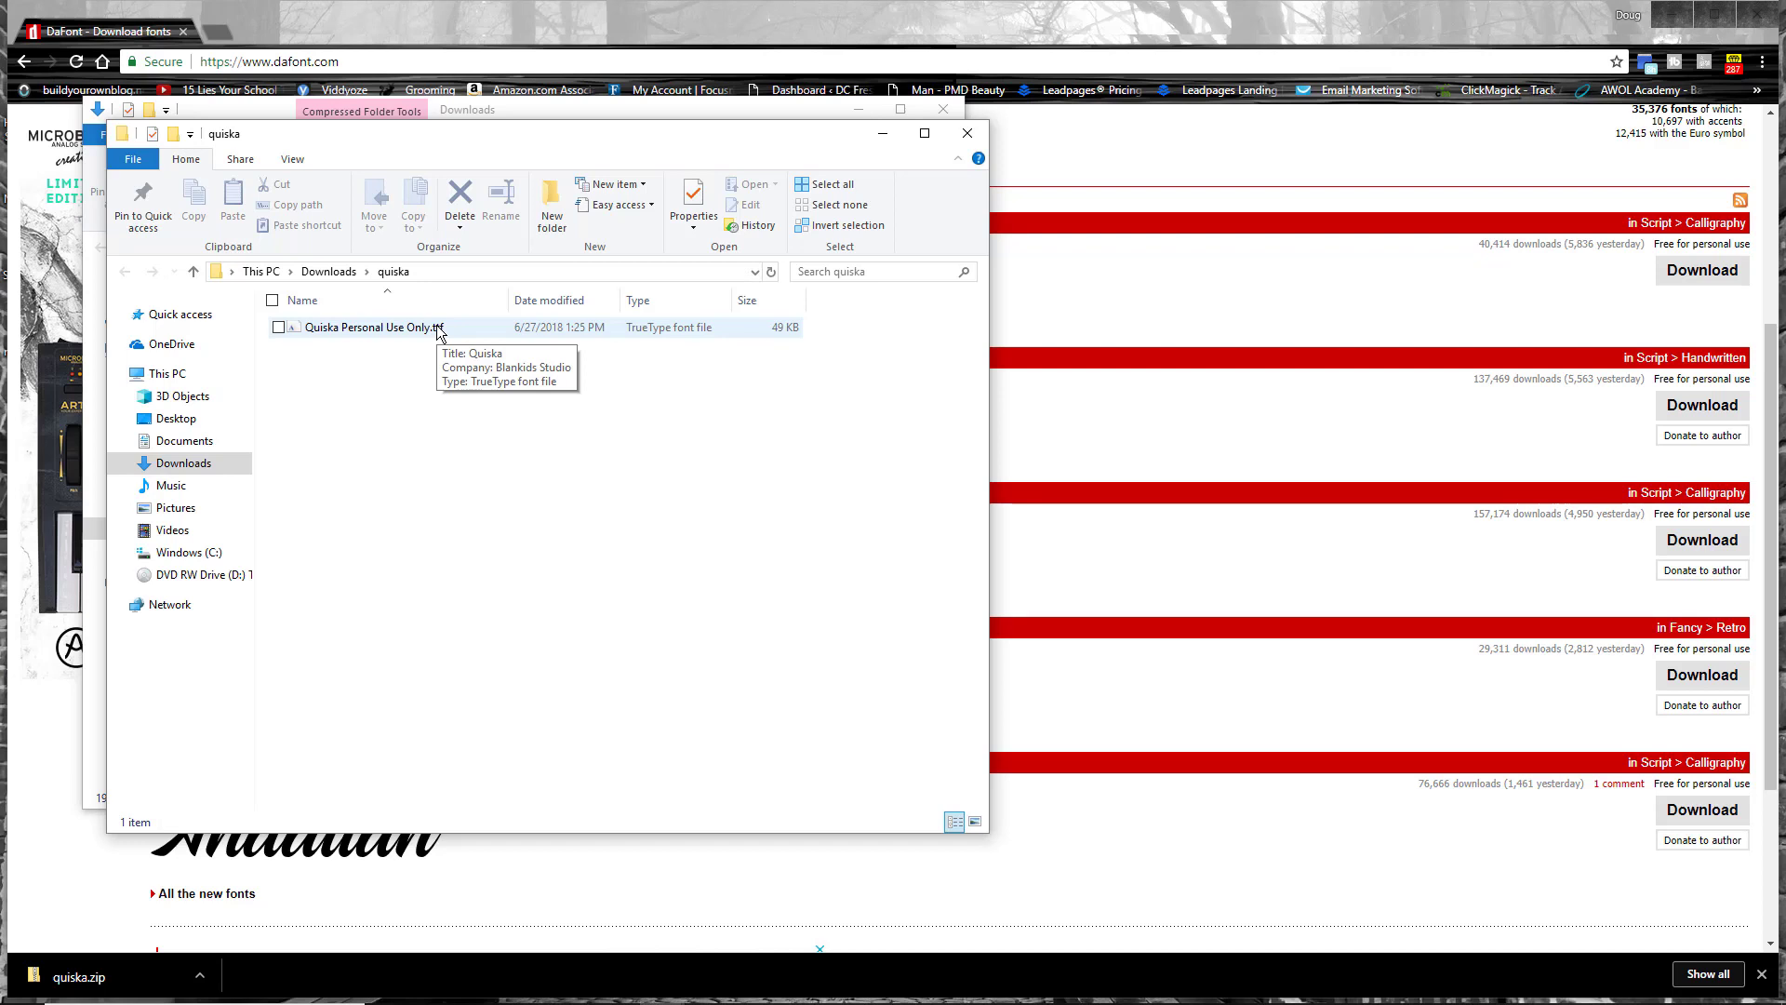
- Install the font file Quiska Personal Use Only.ttf and close both File Explorer windows
right_click(375, 335)
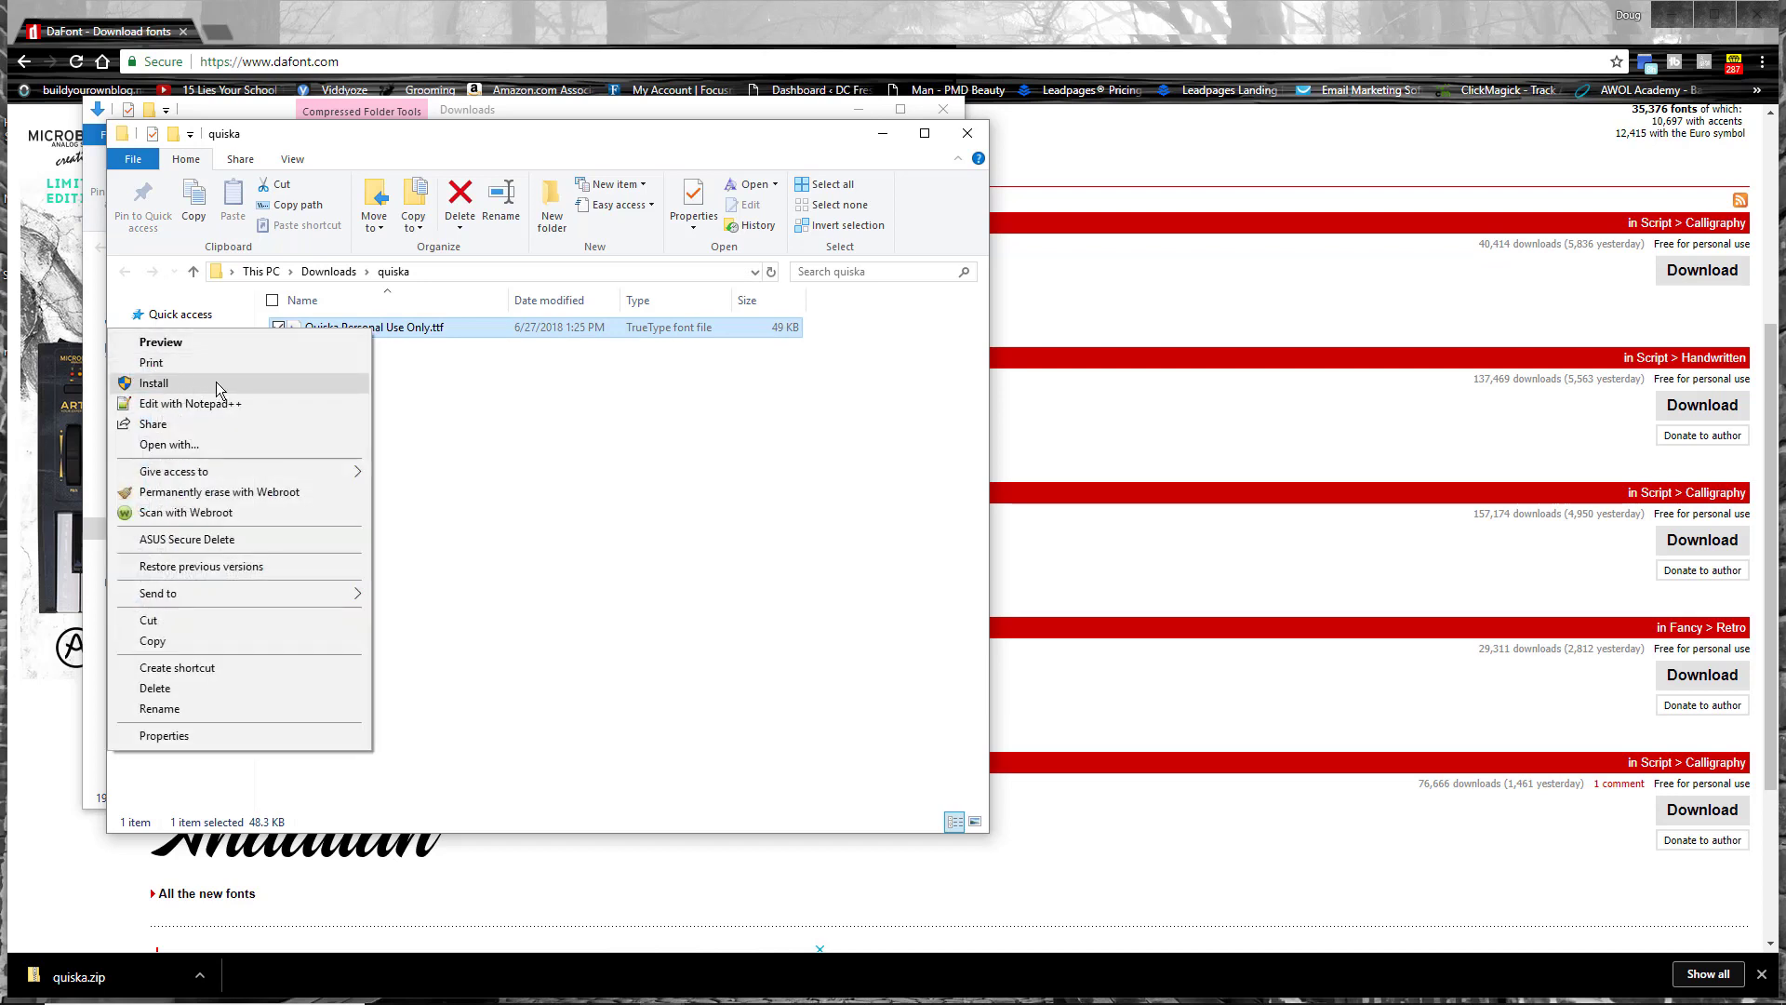
left_click(216, 383)
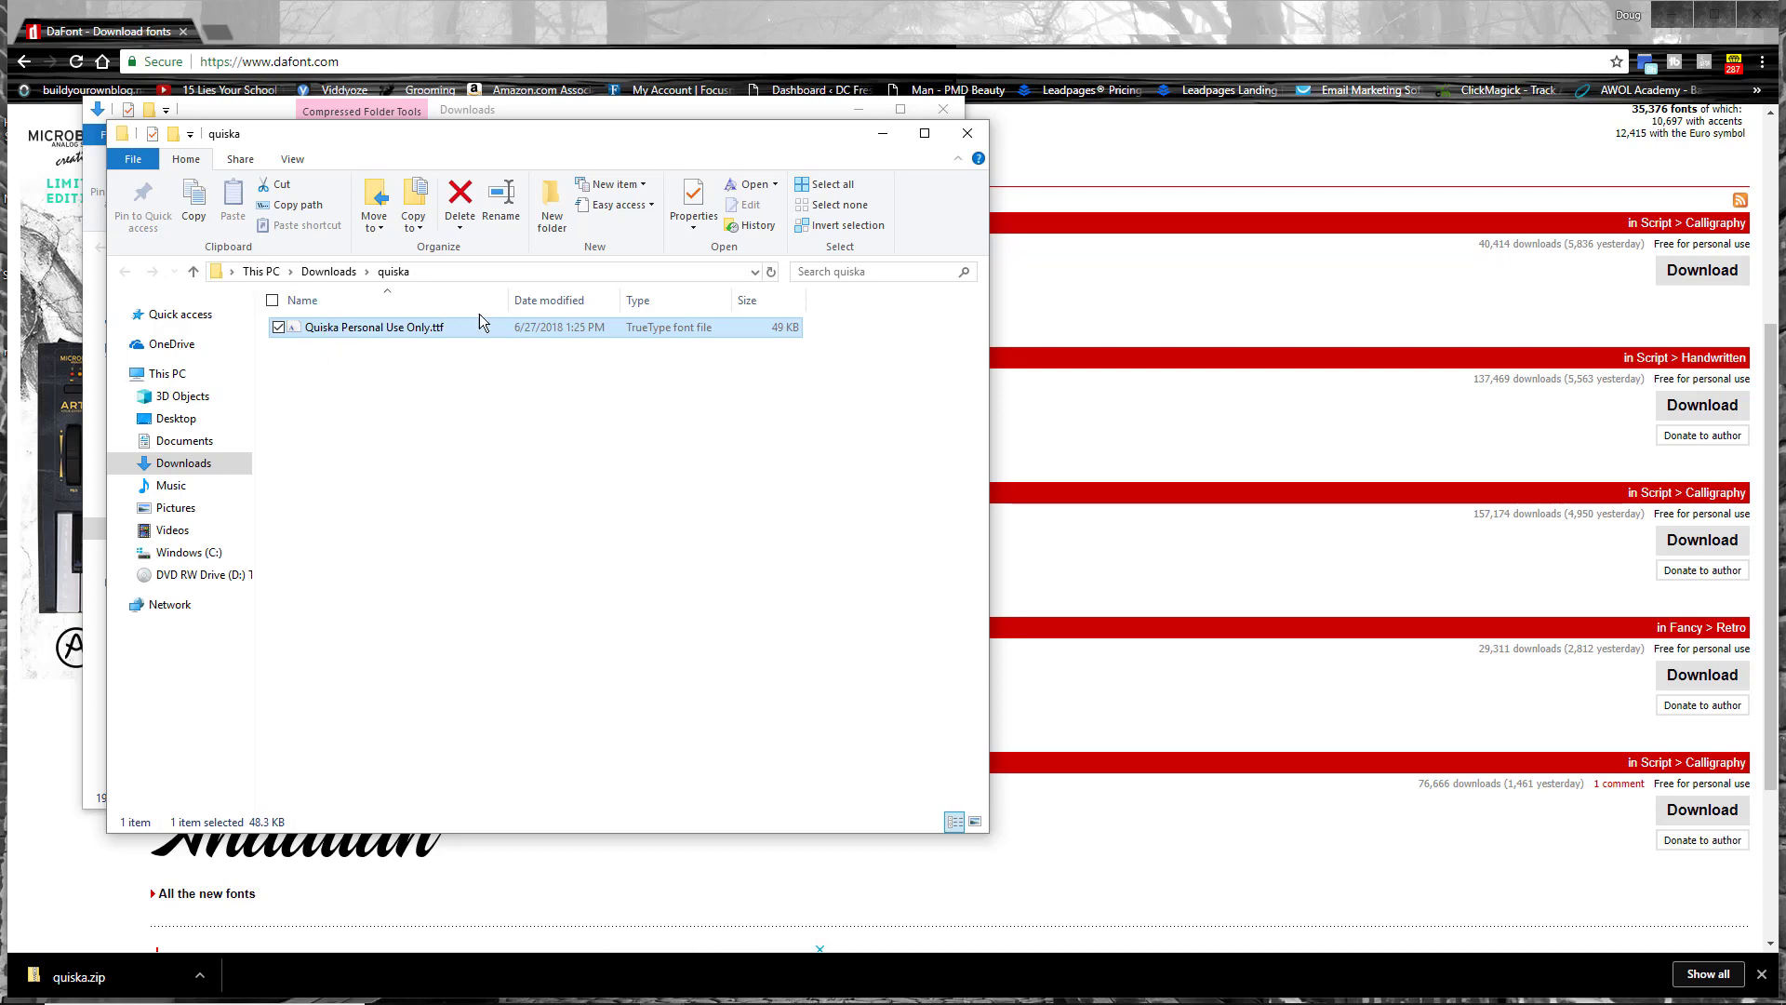
left_click(968, 135)
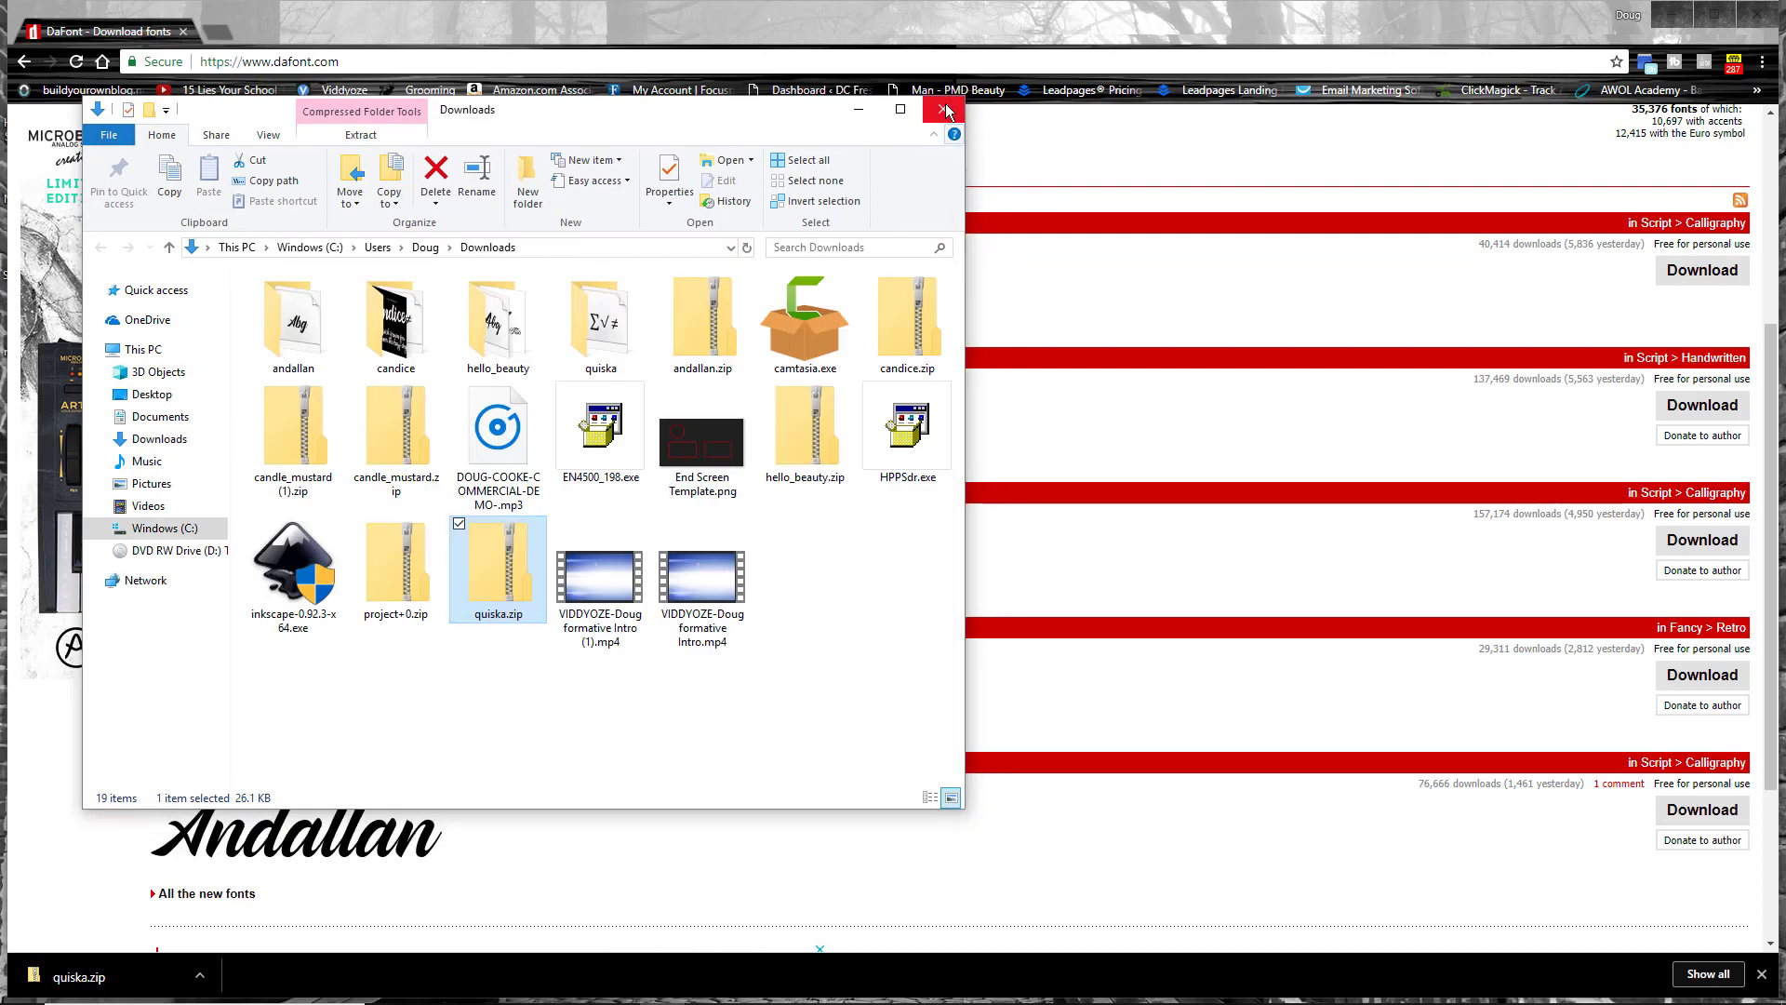
left_click(943, 109)
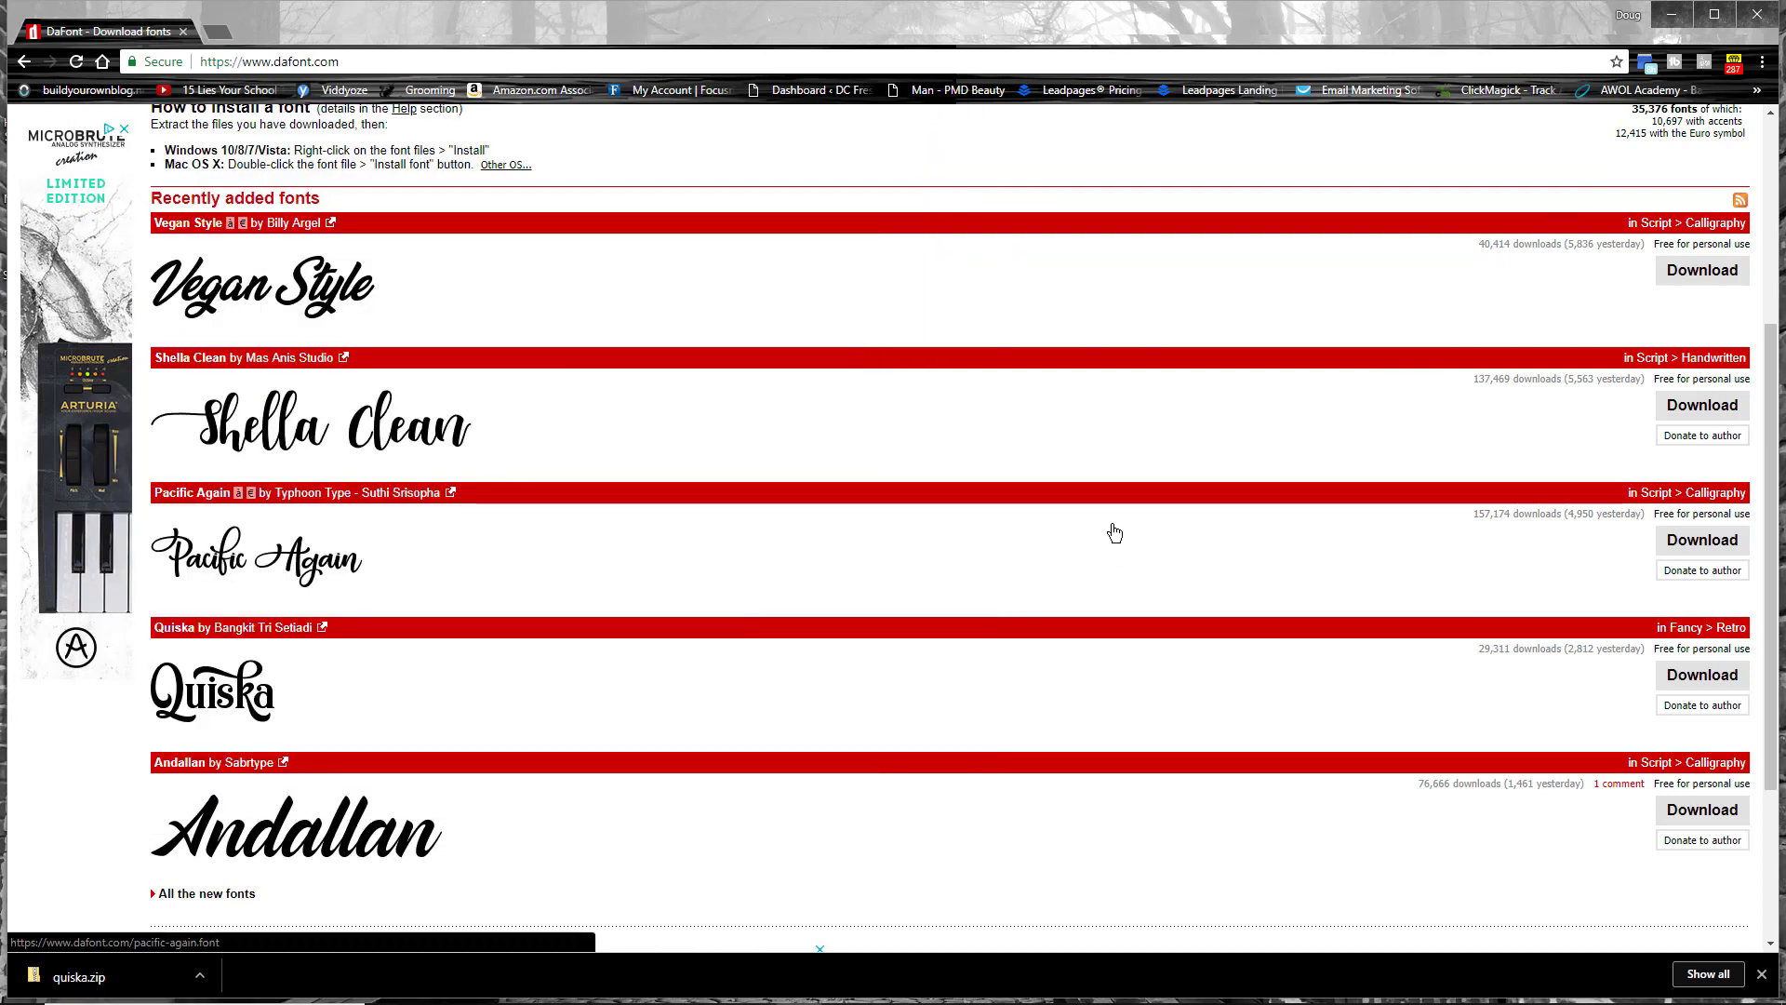
- Minimise the browser, launch Inkscape from the desktop and create the text "Cool new font" beside the page
left_click(1671, 20)
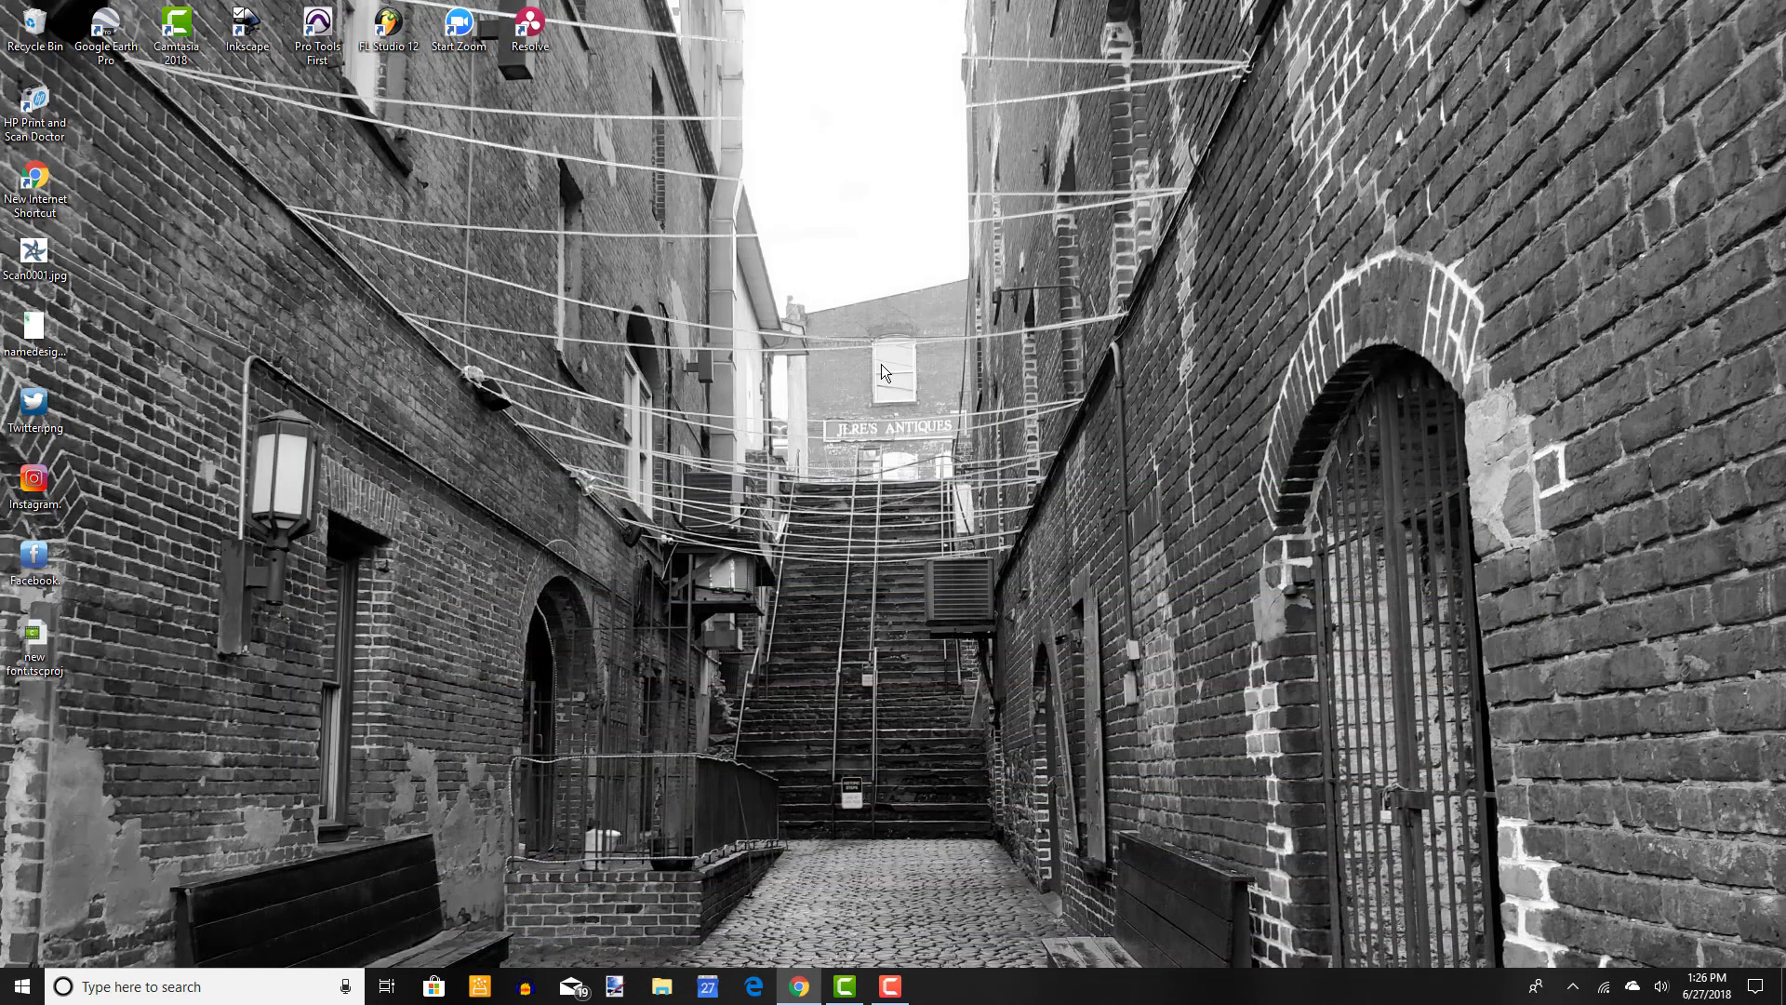
double_click(251, 35)
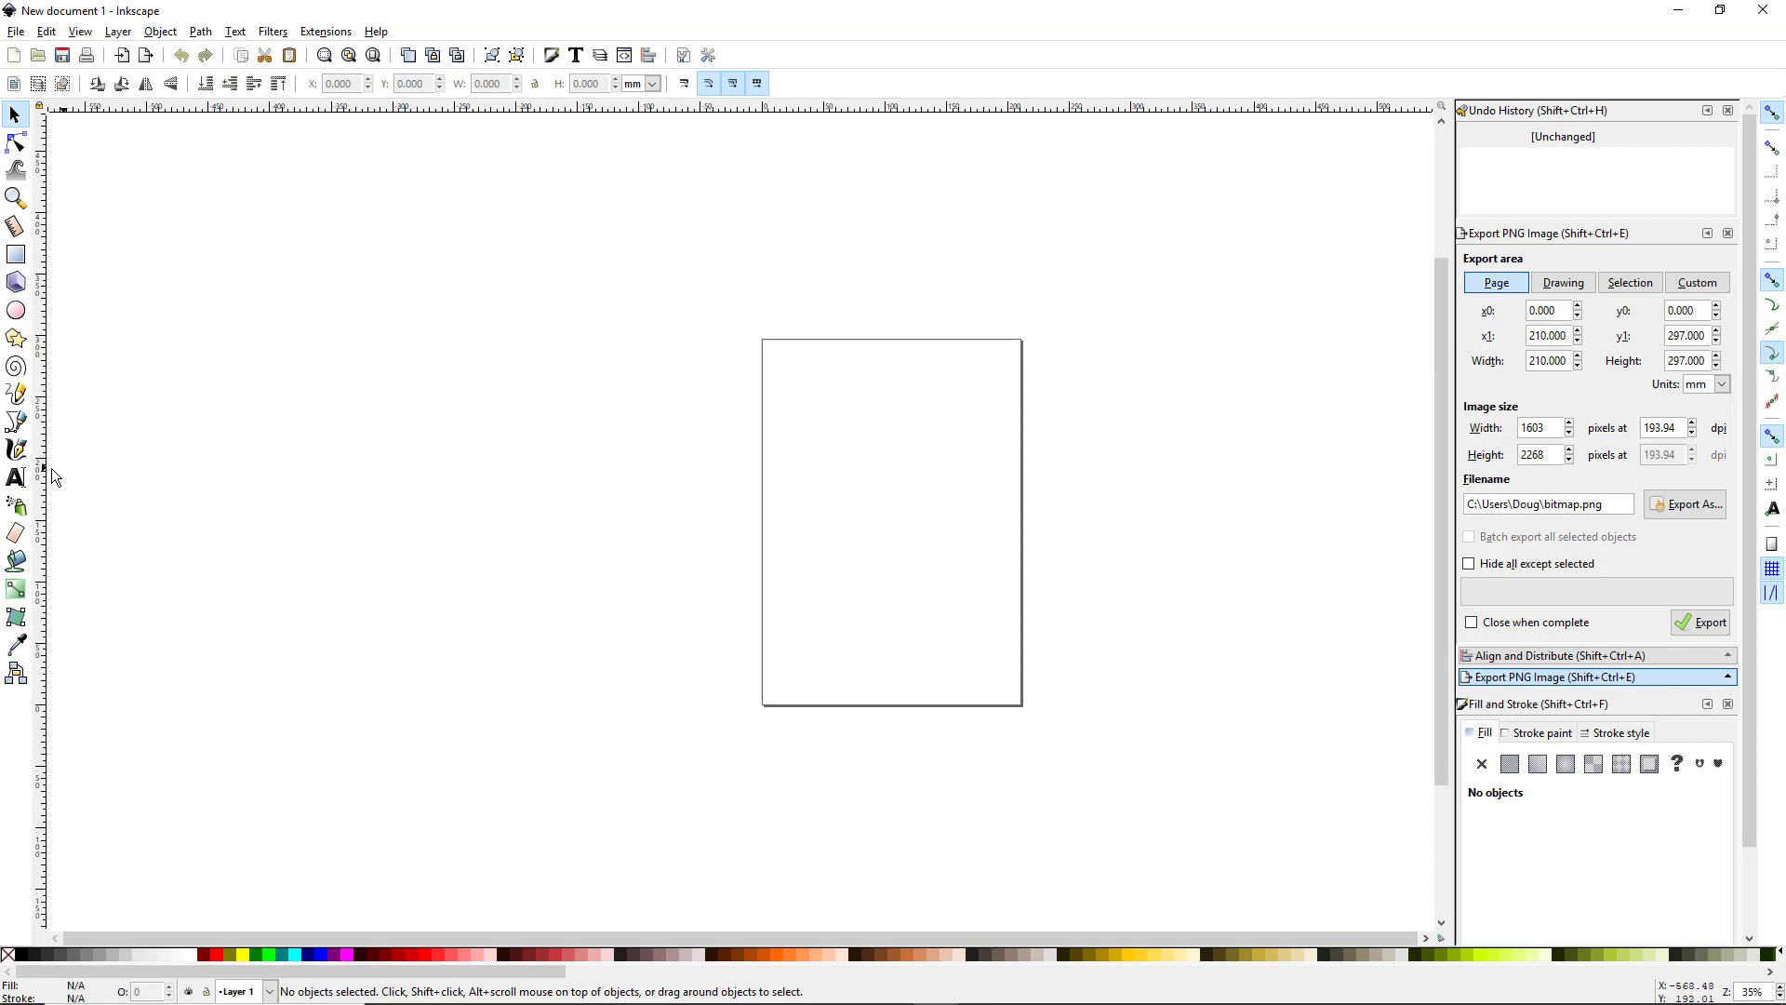
left_click(17, 480)
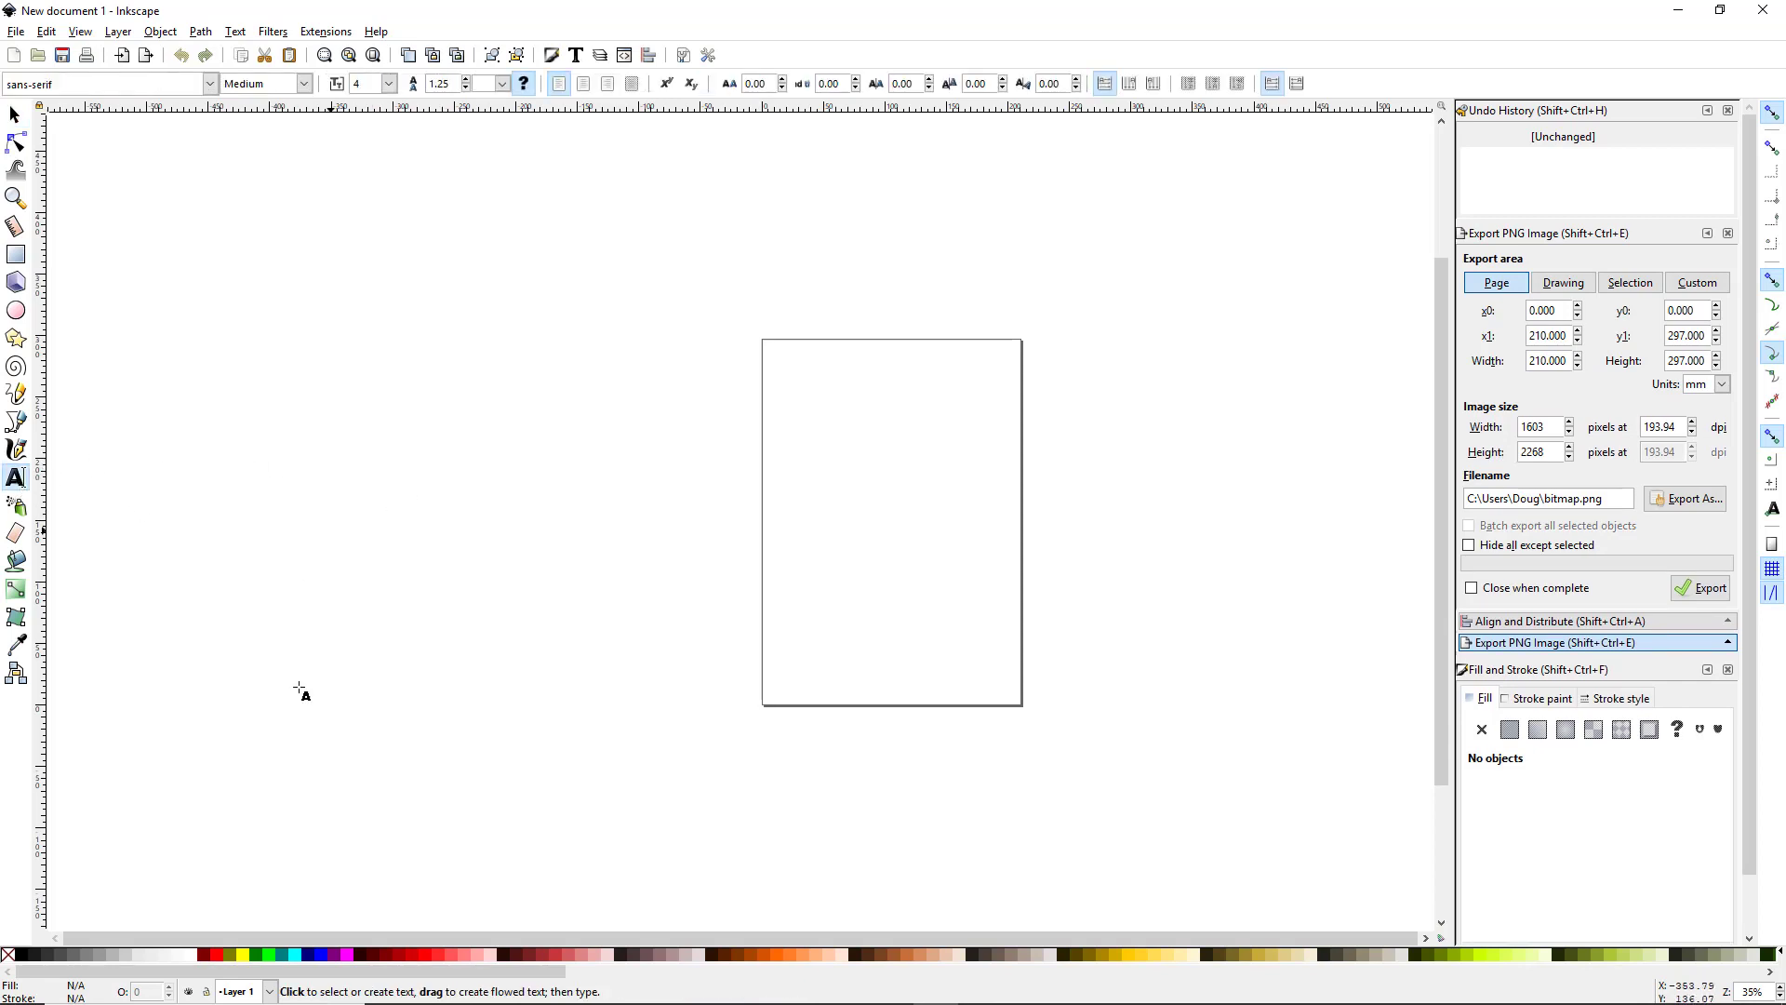
left_click(453, 465)
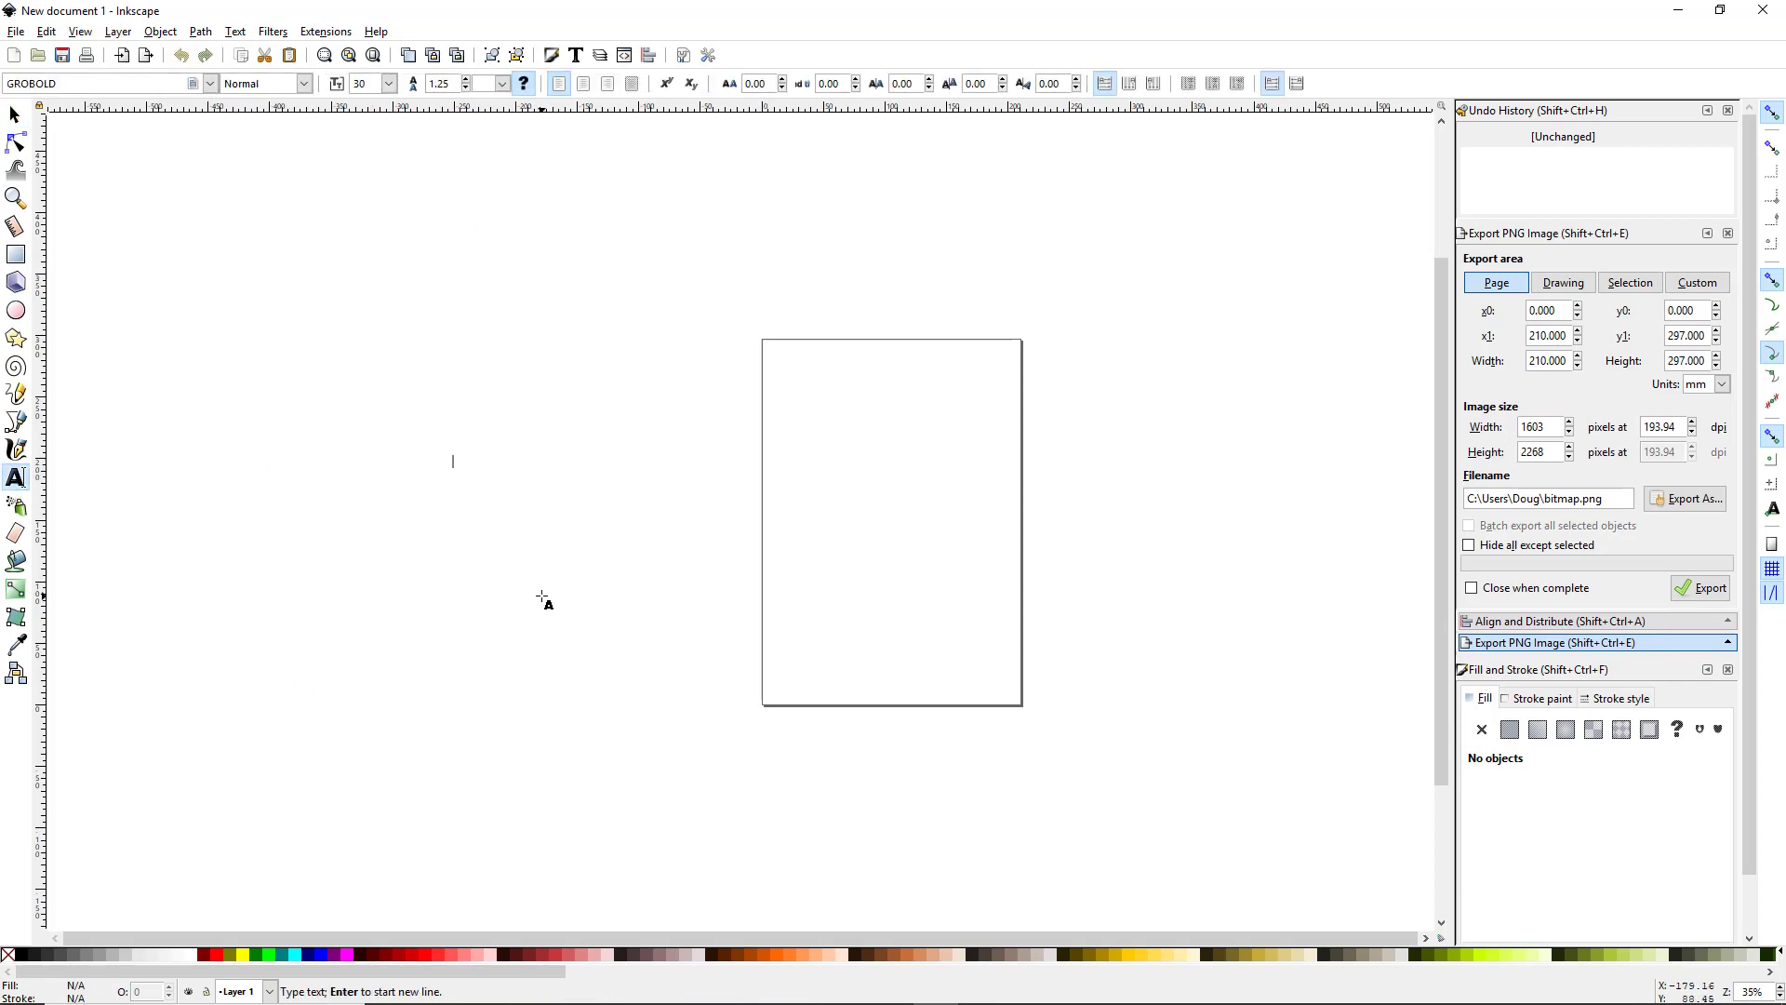
type("Cool ")
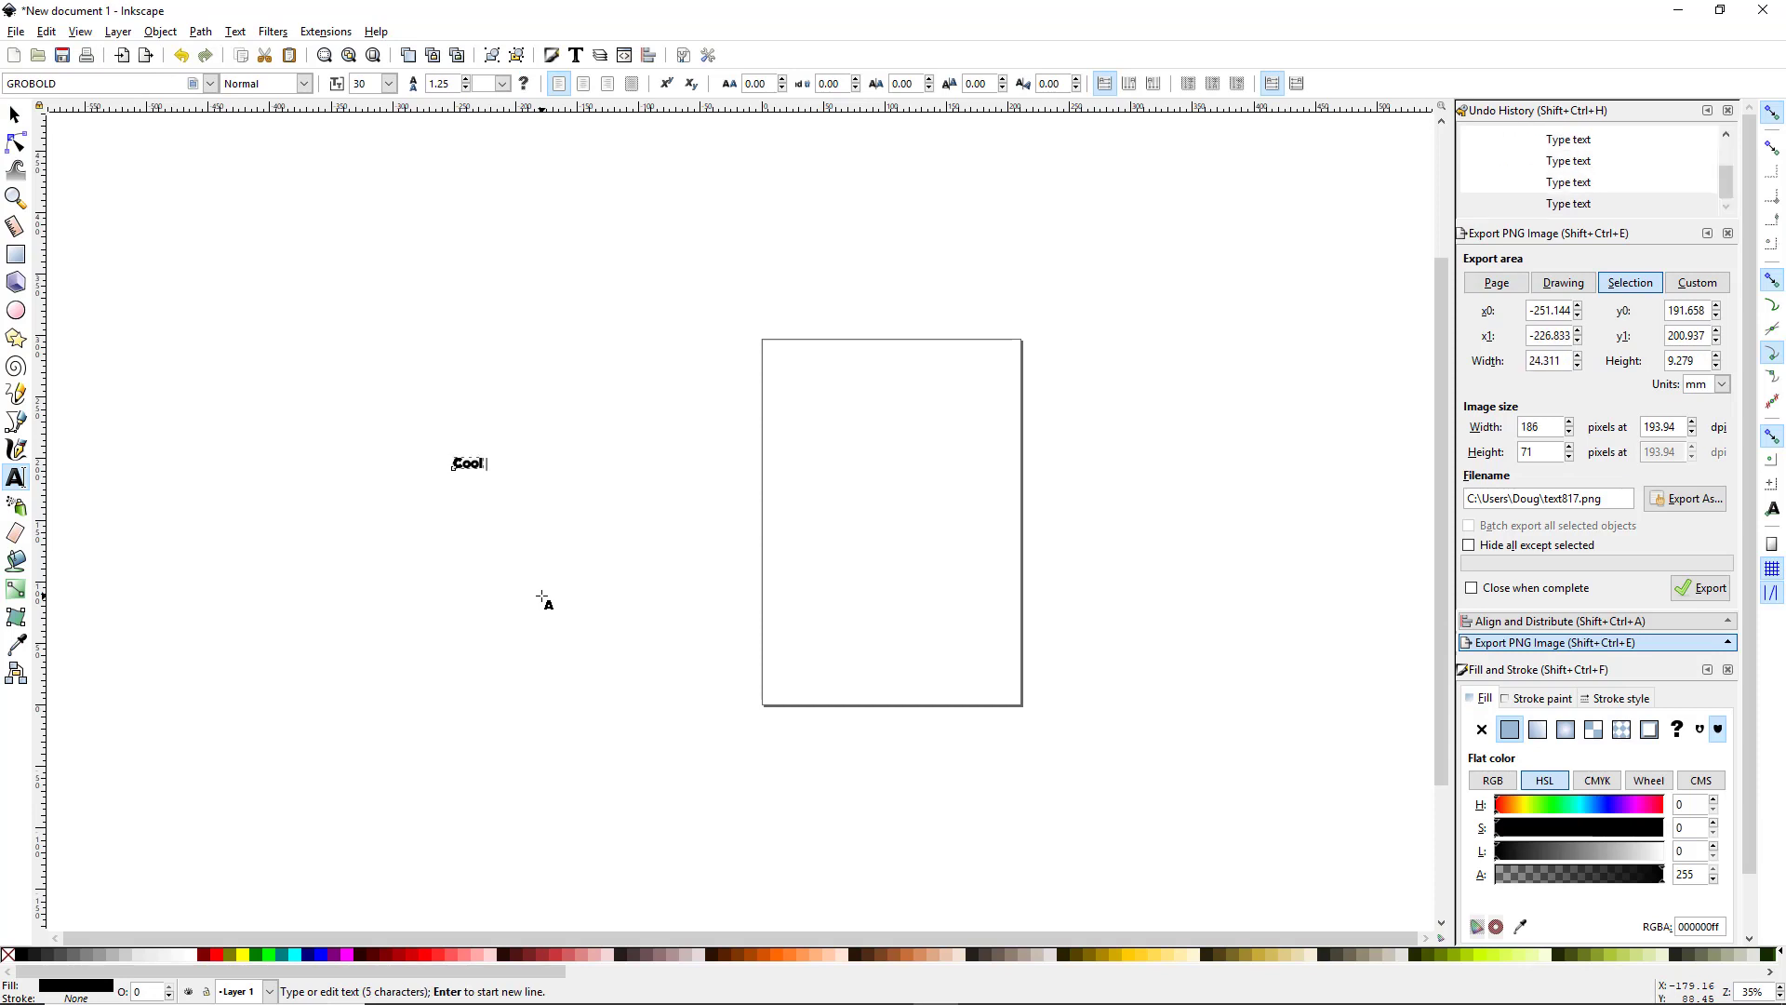
type("new font")
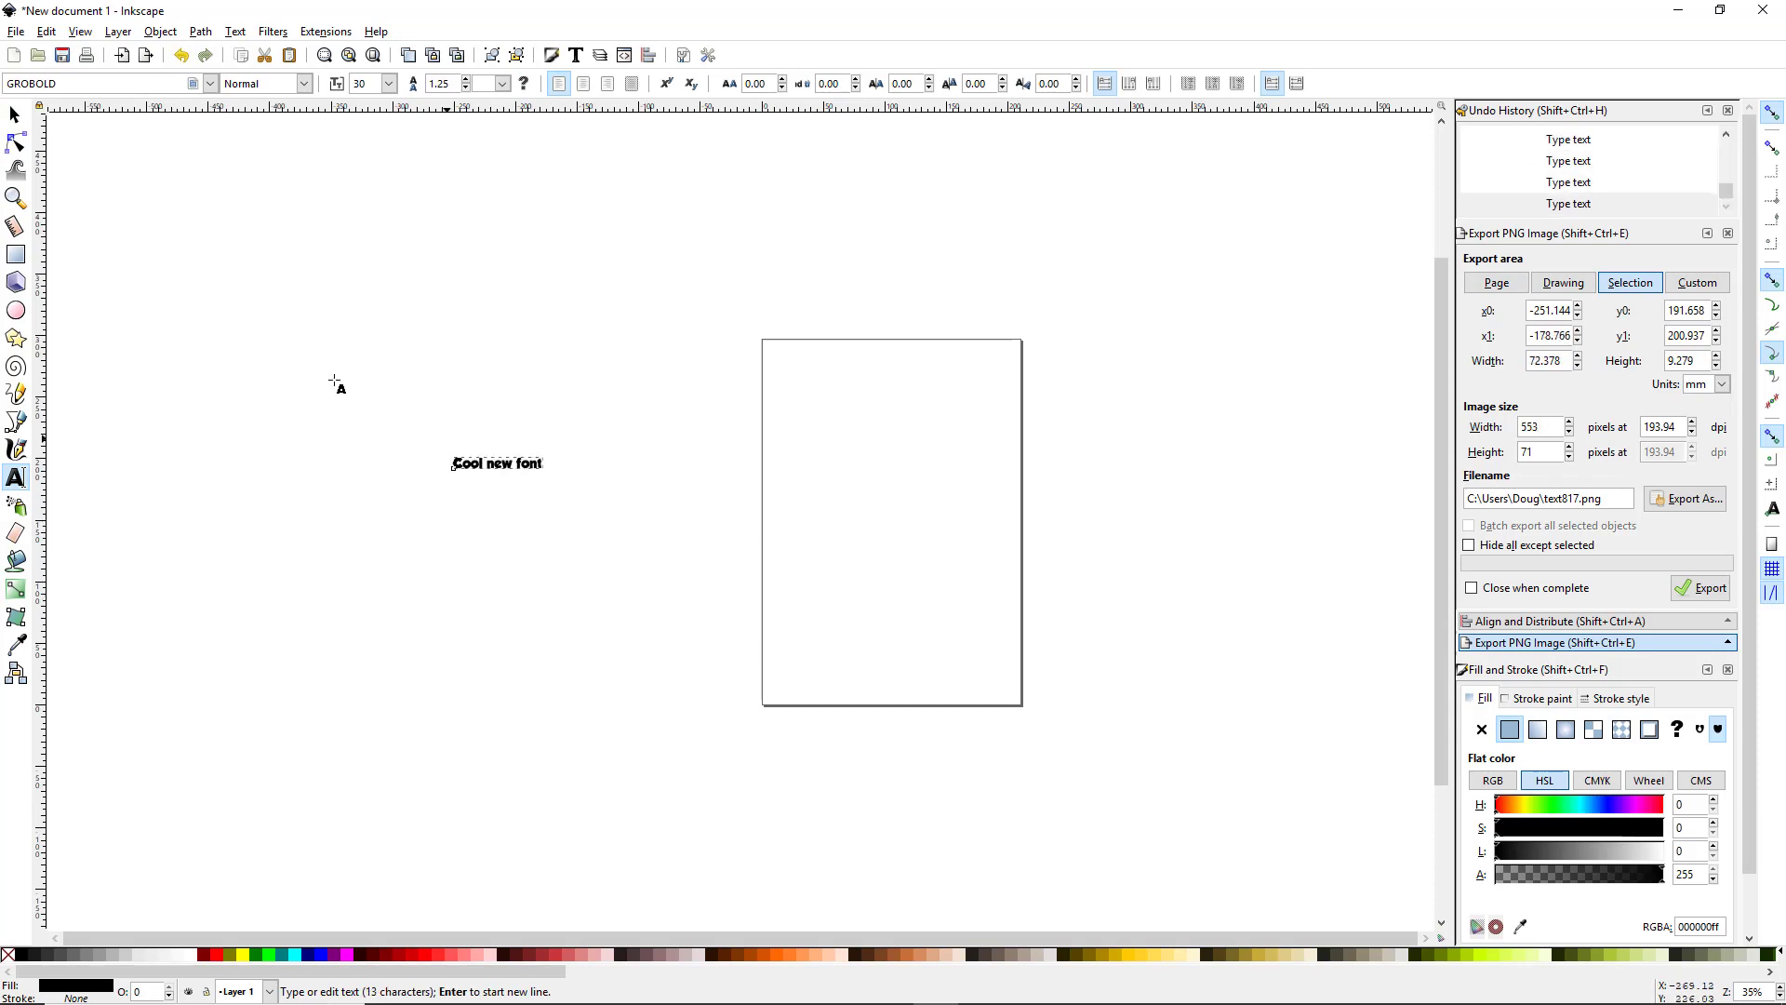
- Enlarge the text to about 789 mm wide and 101 mm high, and place it across the page's upper edge
left_click(16, 115)
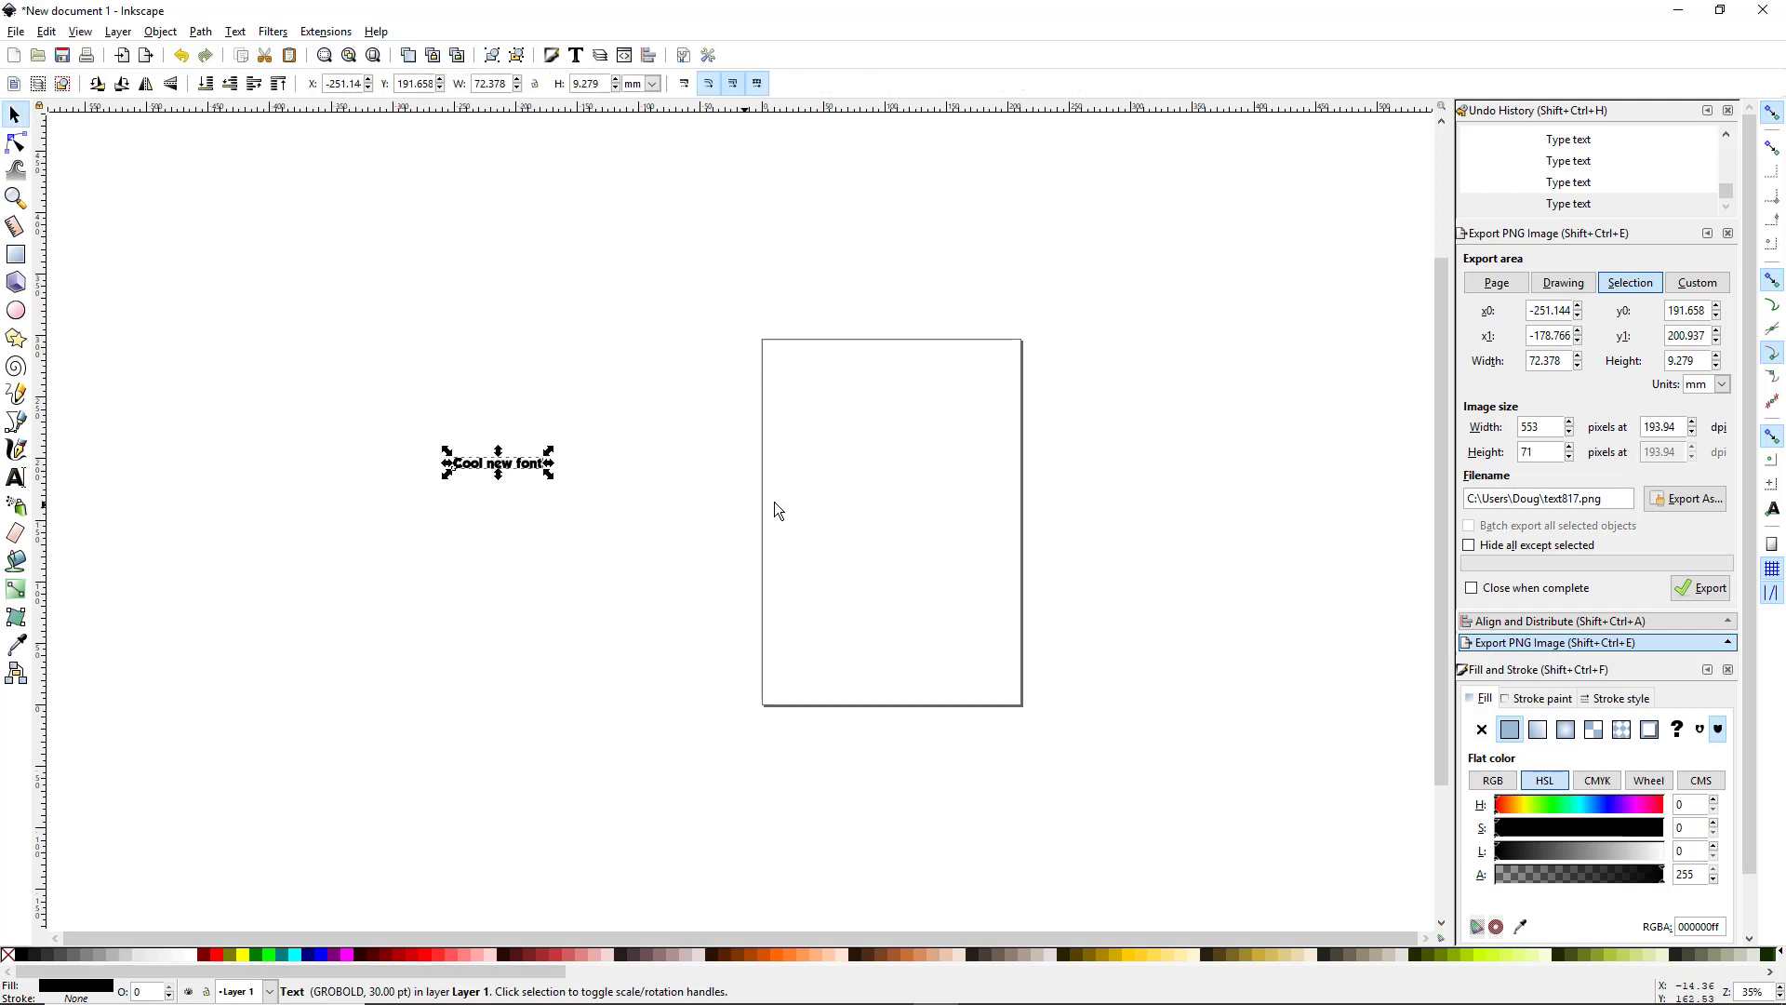
left_click_drag(549, 474, 1395, 524)
left_click_drag(1051, 498, 791, 403)
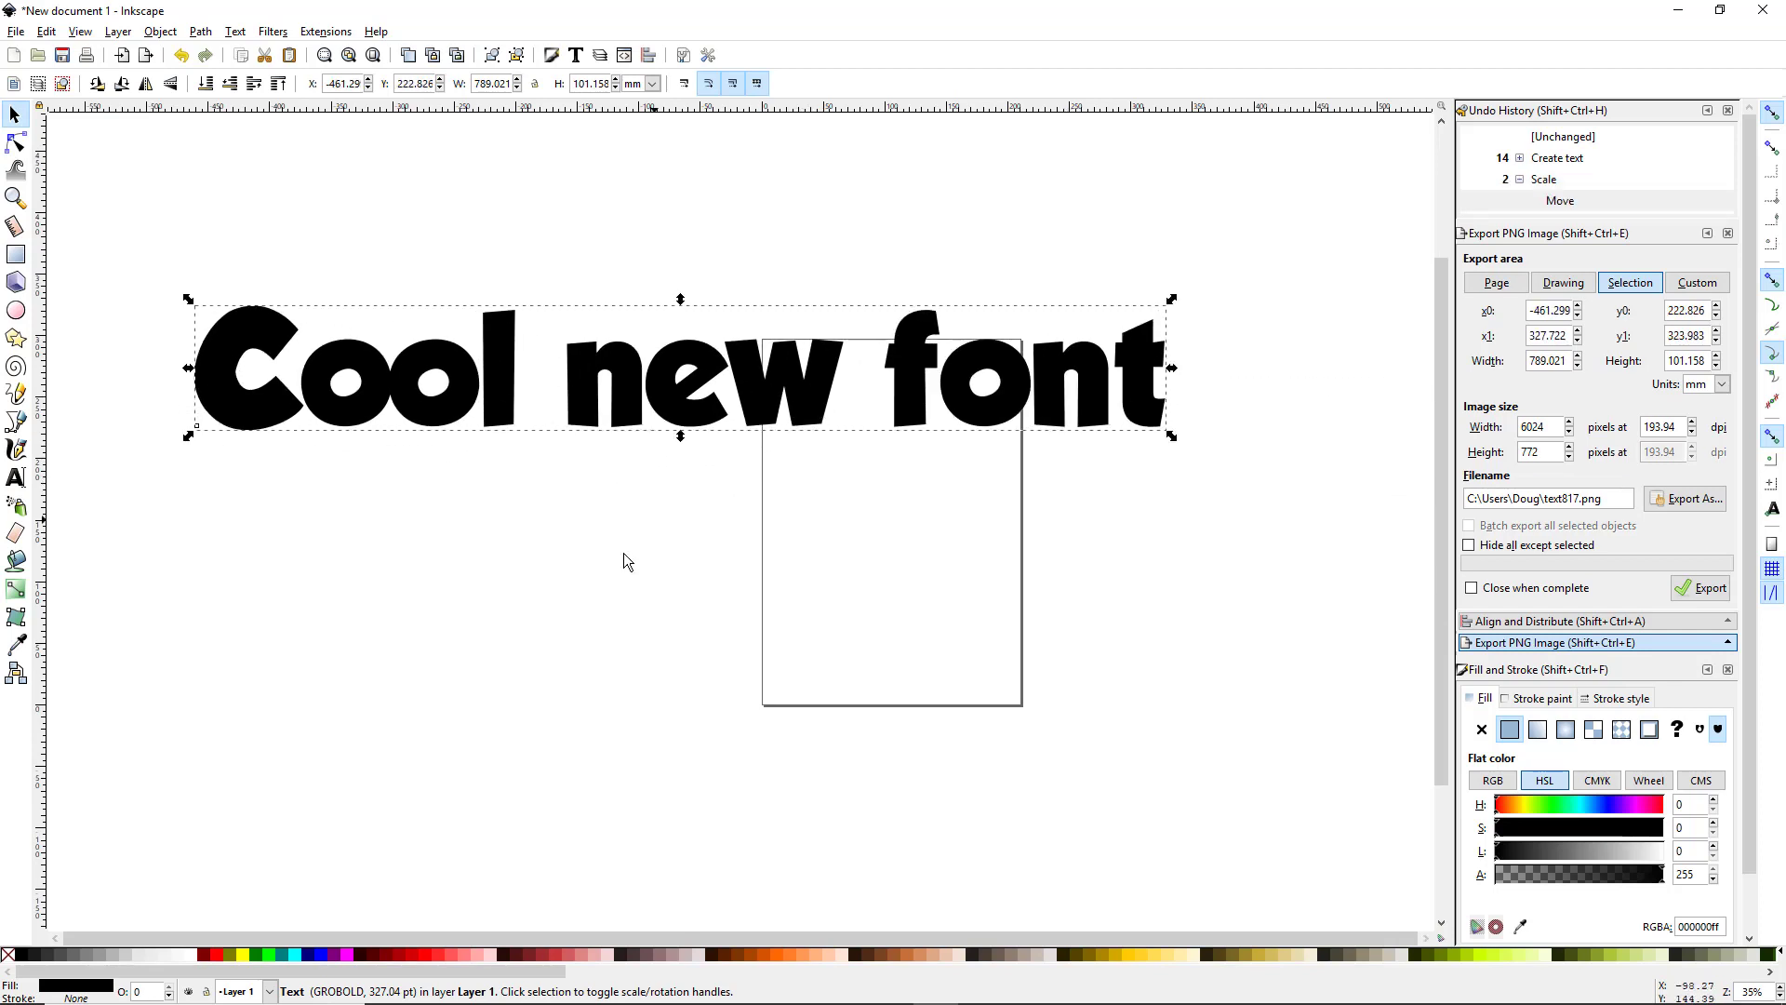
- Change the font of the "Cool new font" text to Quiska and deselect it
left_click(17, 478)
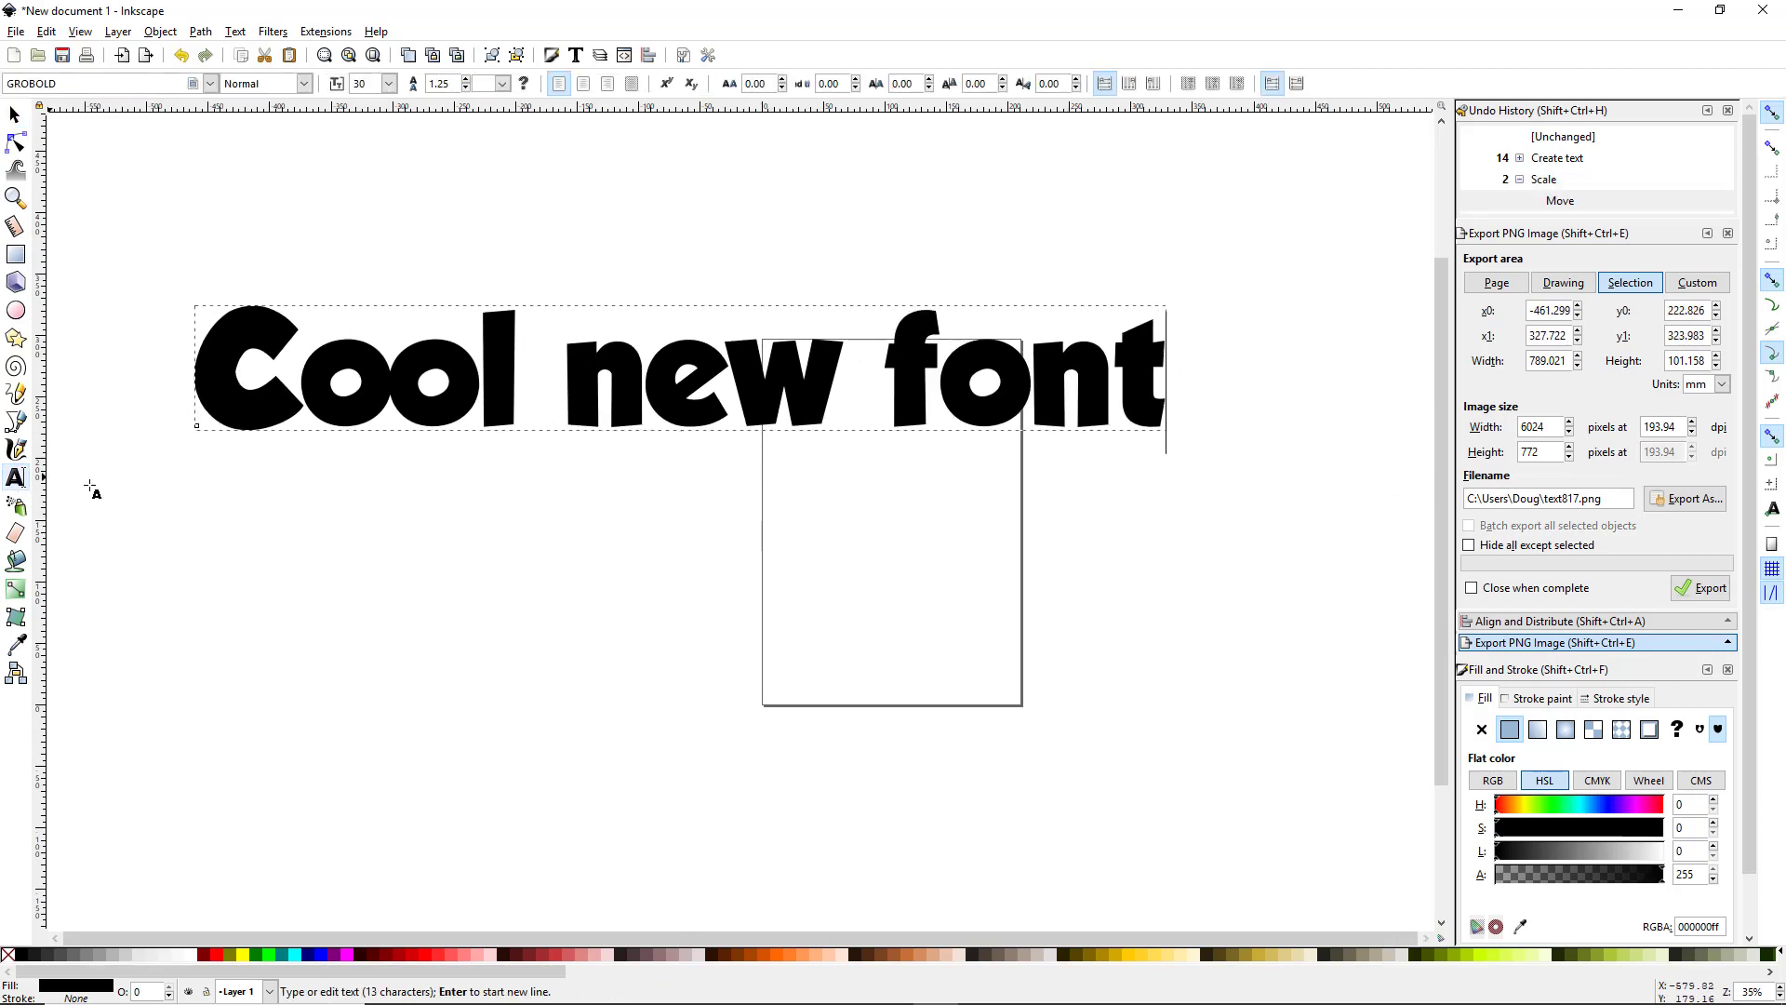
left_click(212, 84)
scroll(113, 646, "down", 20)
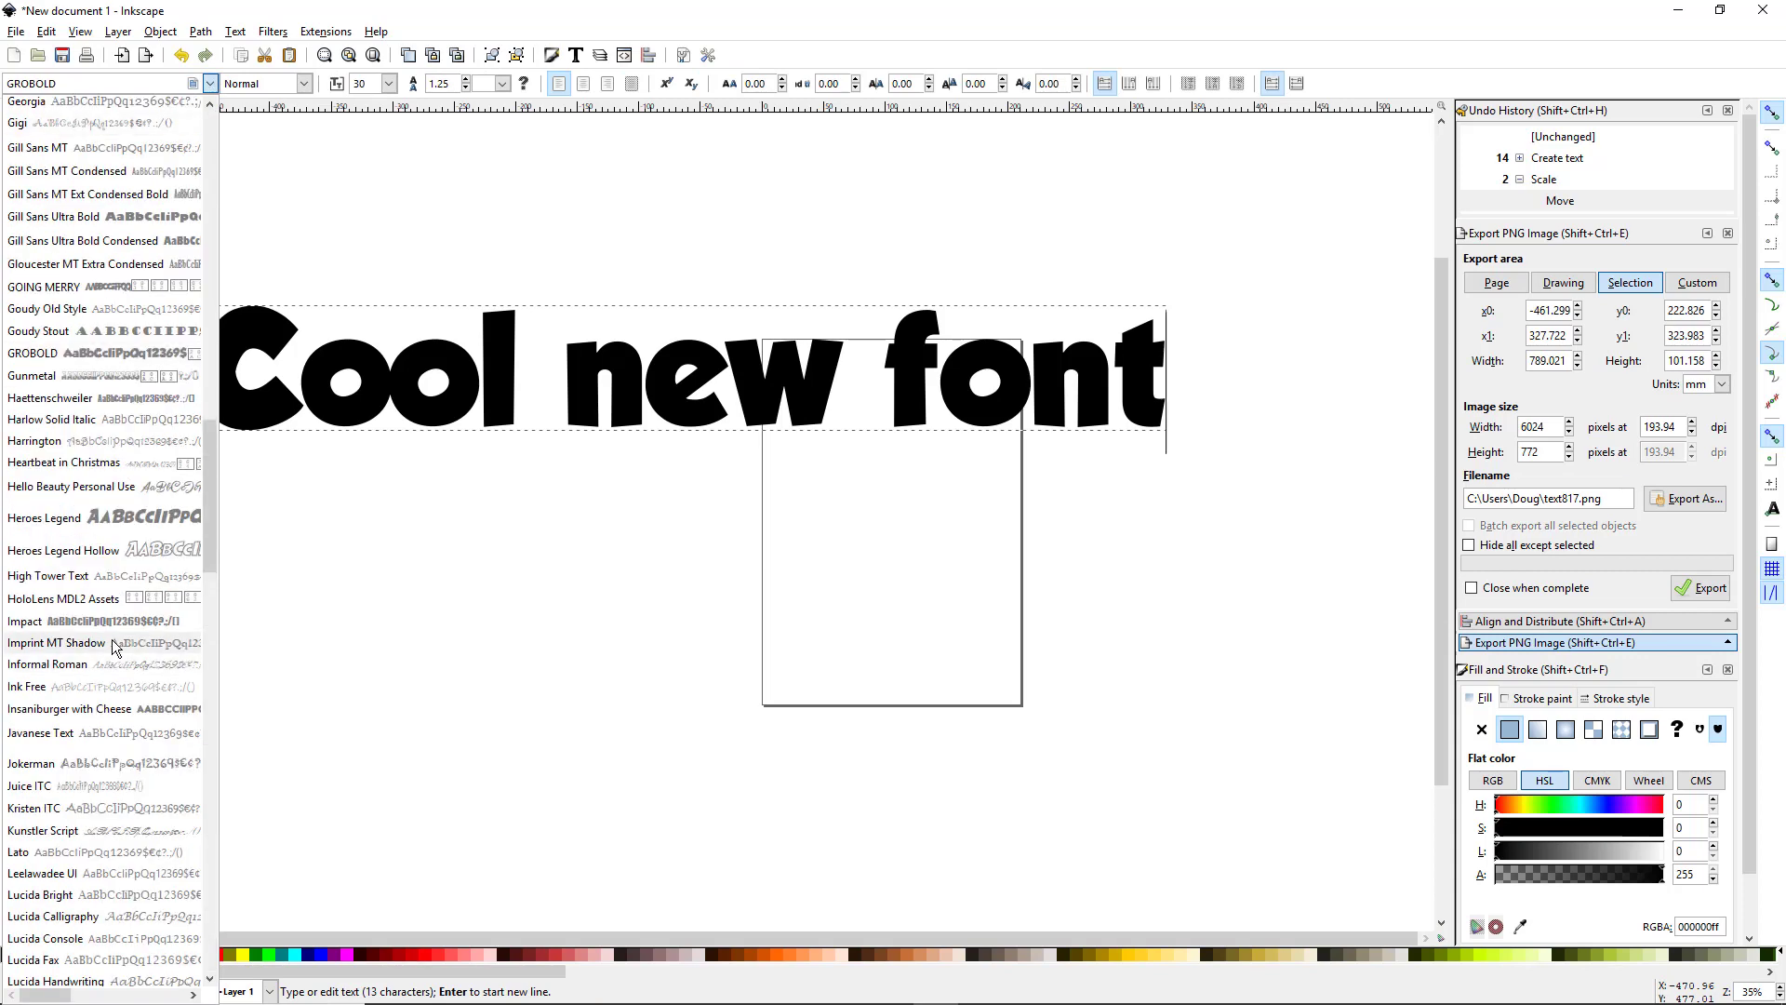
left_click_drag(213, 467, 203, 800)
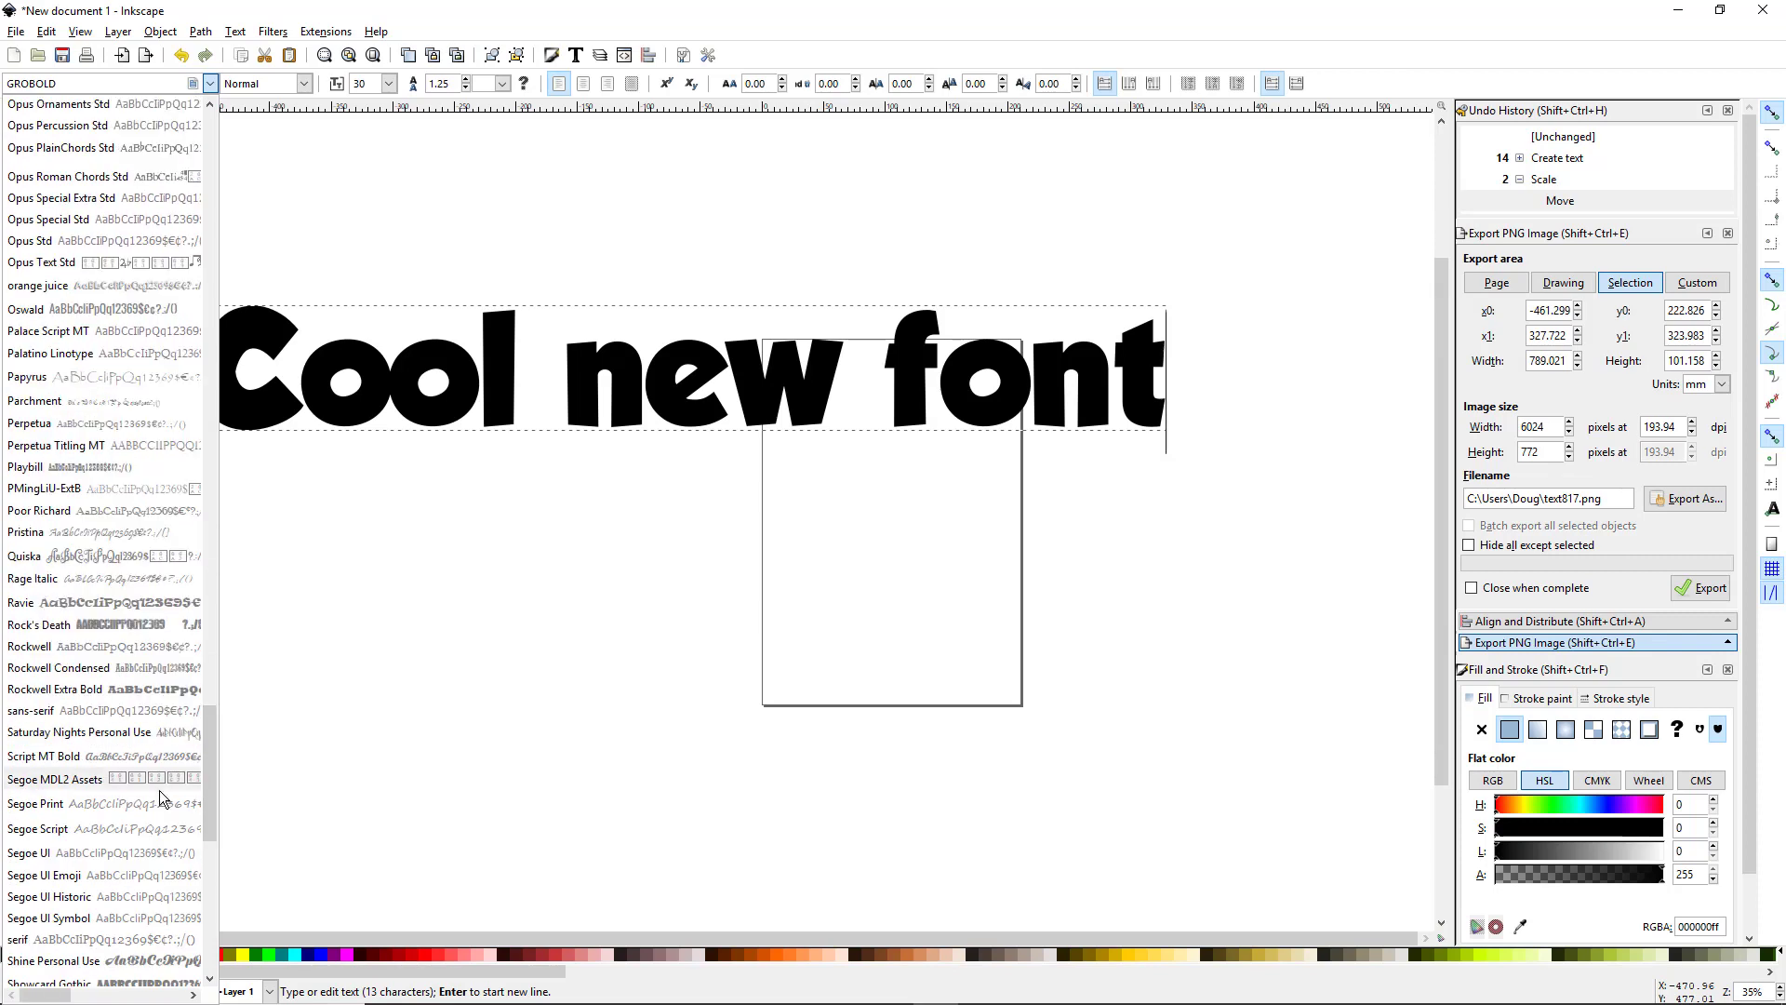
left_click(24, 556)
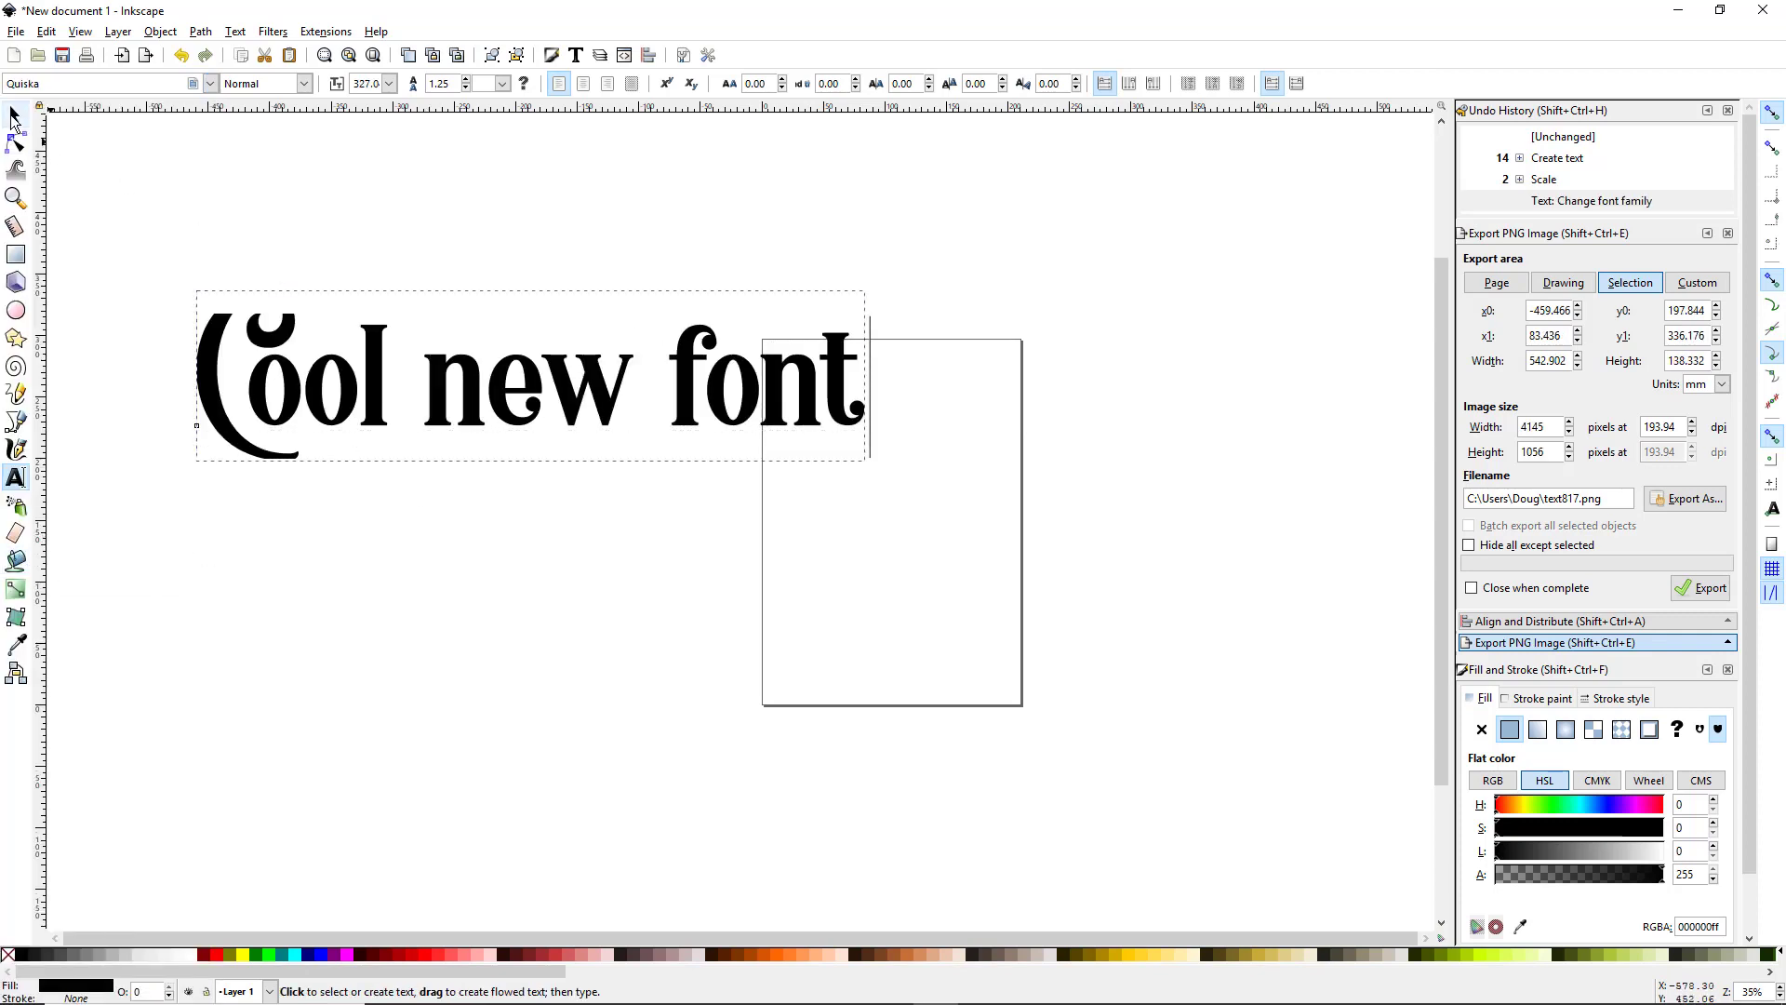
left_click(13, 117)
left_click(614, 609)
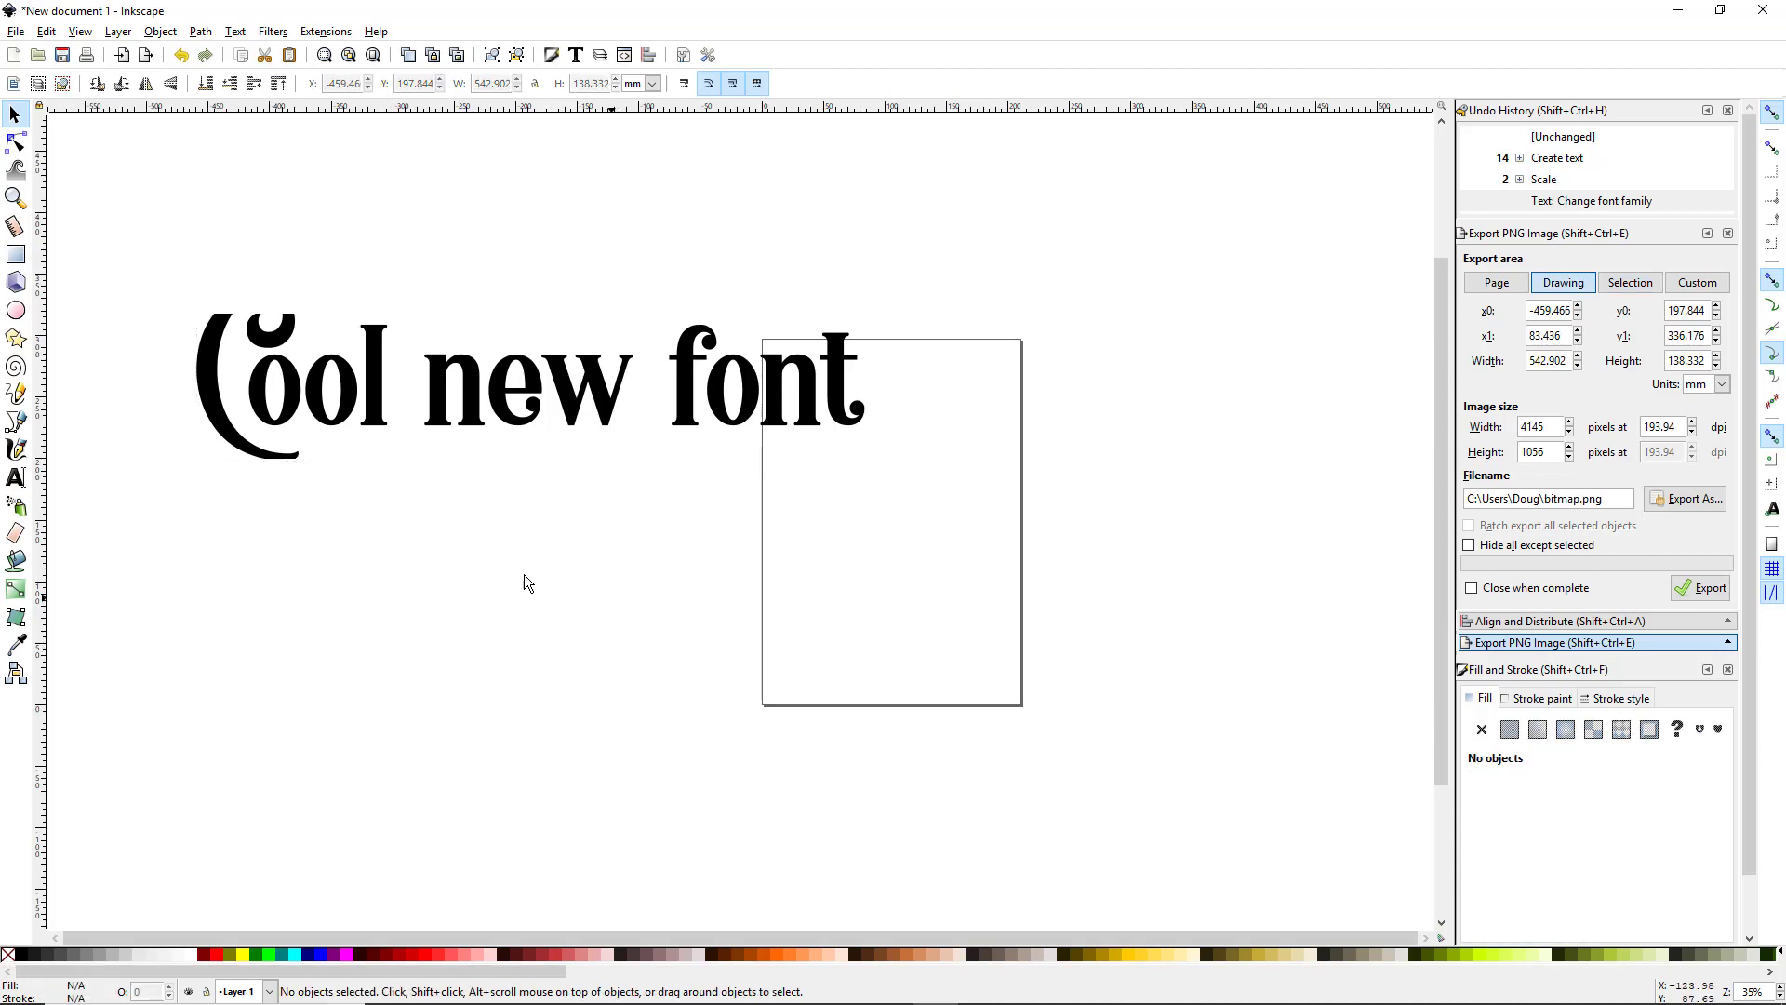
- Move the text to about X -392 mm, Y 125 mm and convert it from object to path
left_click_drag(501, 410, 585, 498)
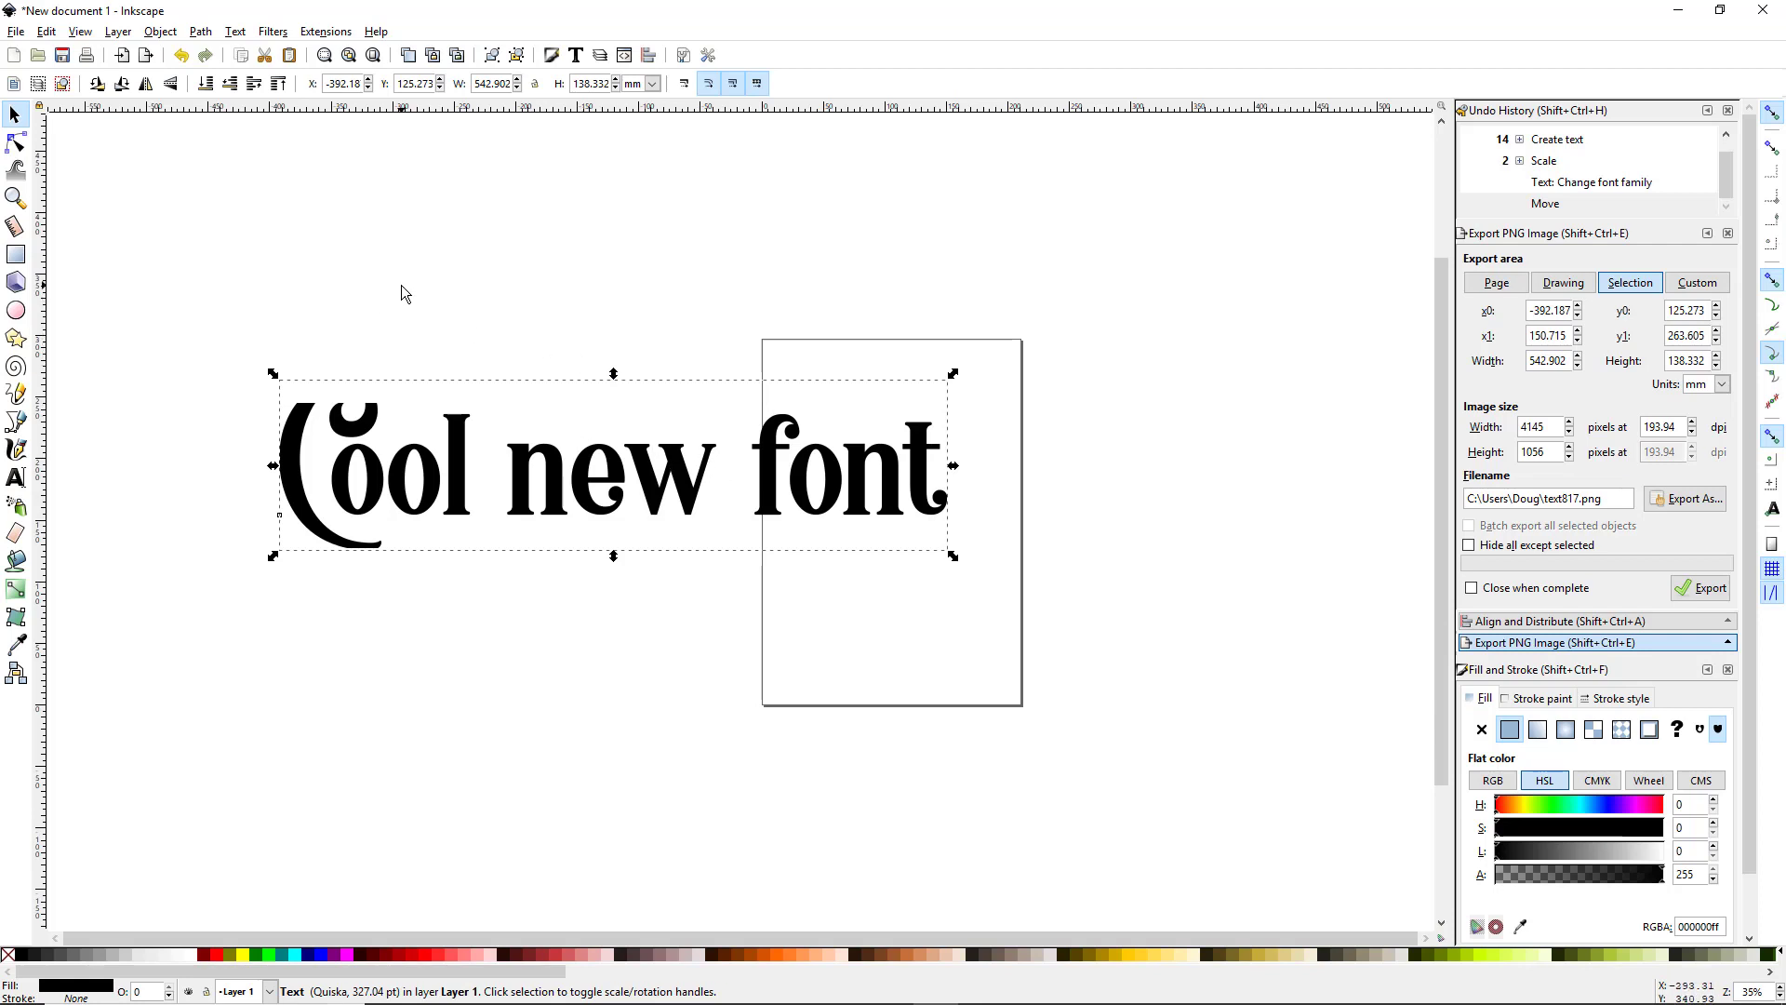
left_click(201, 34)
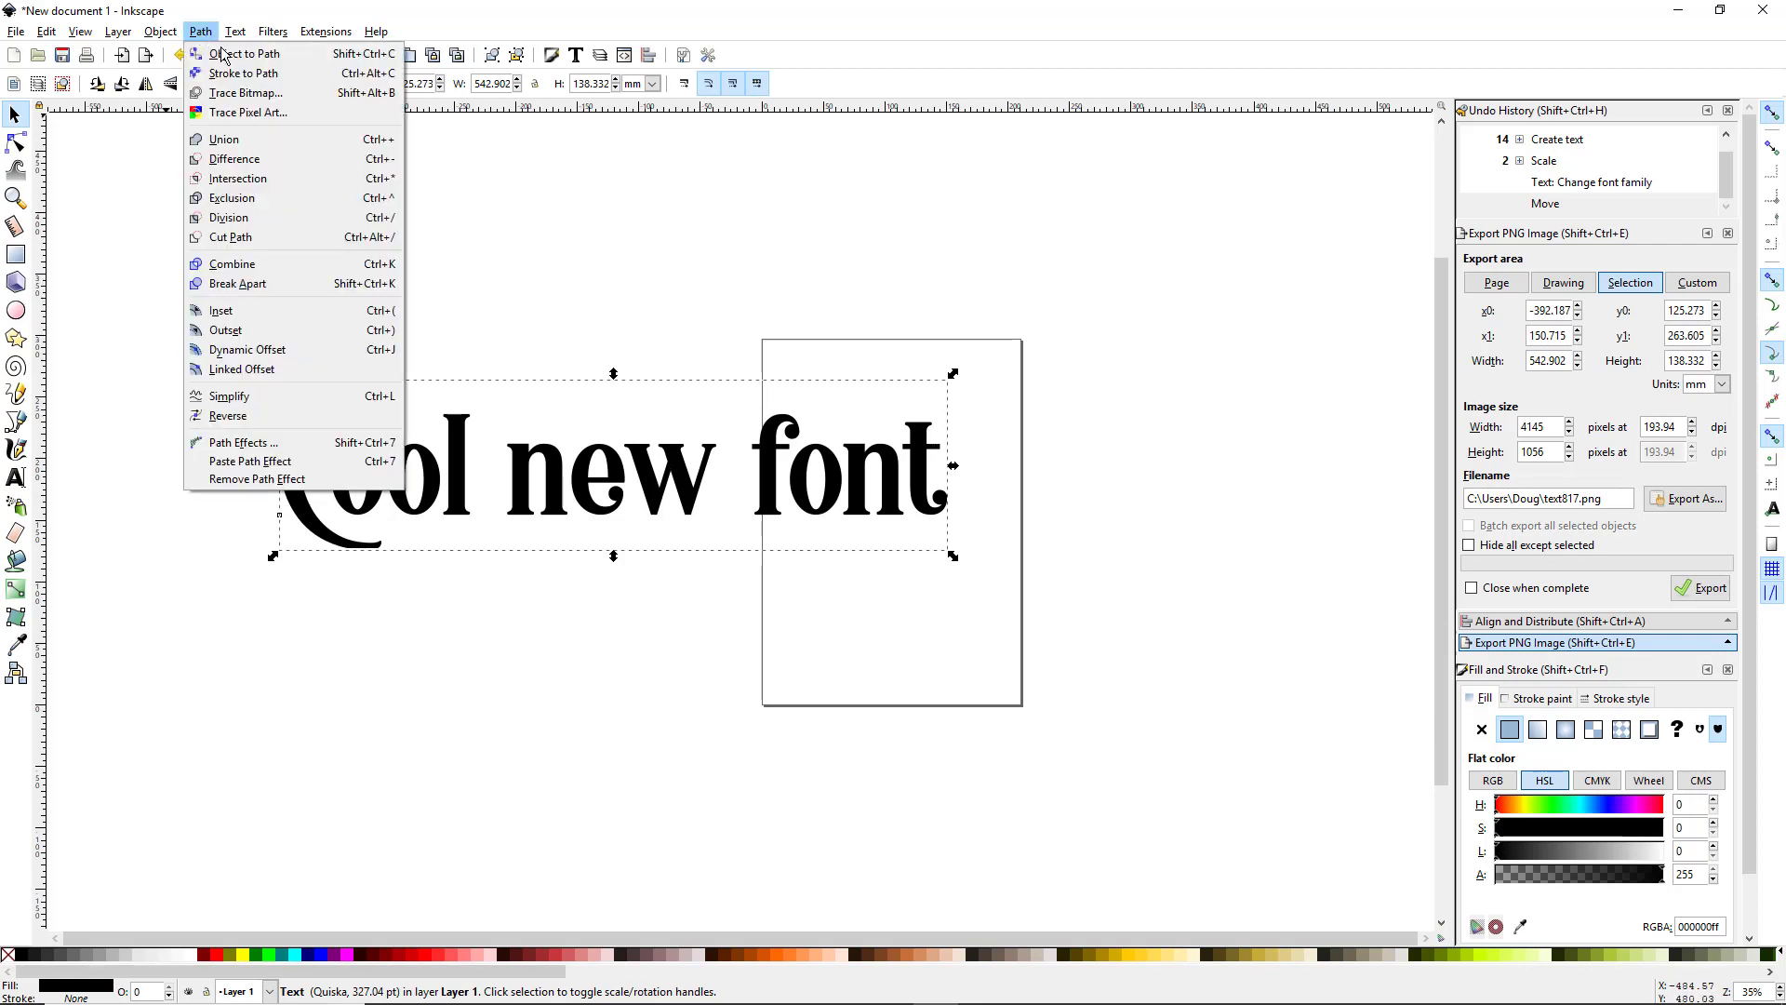
left_click(233, 54)
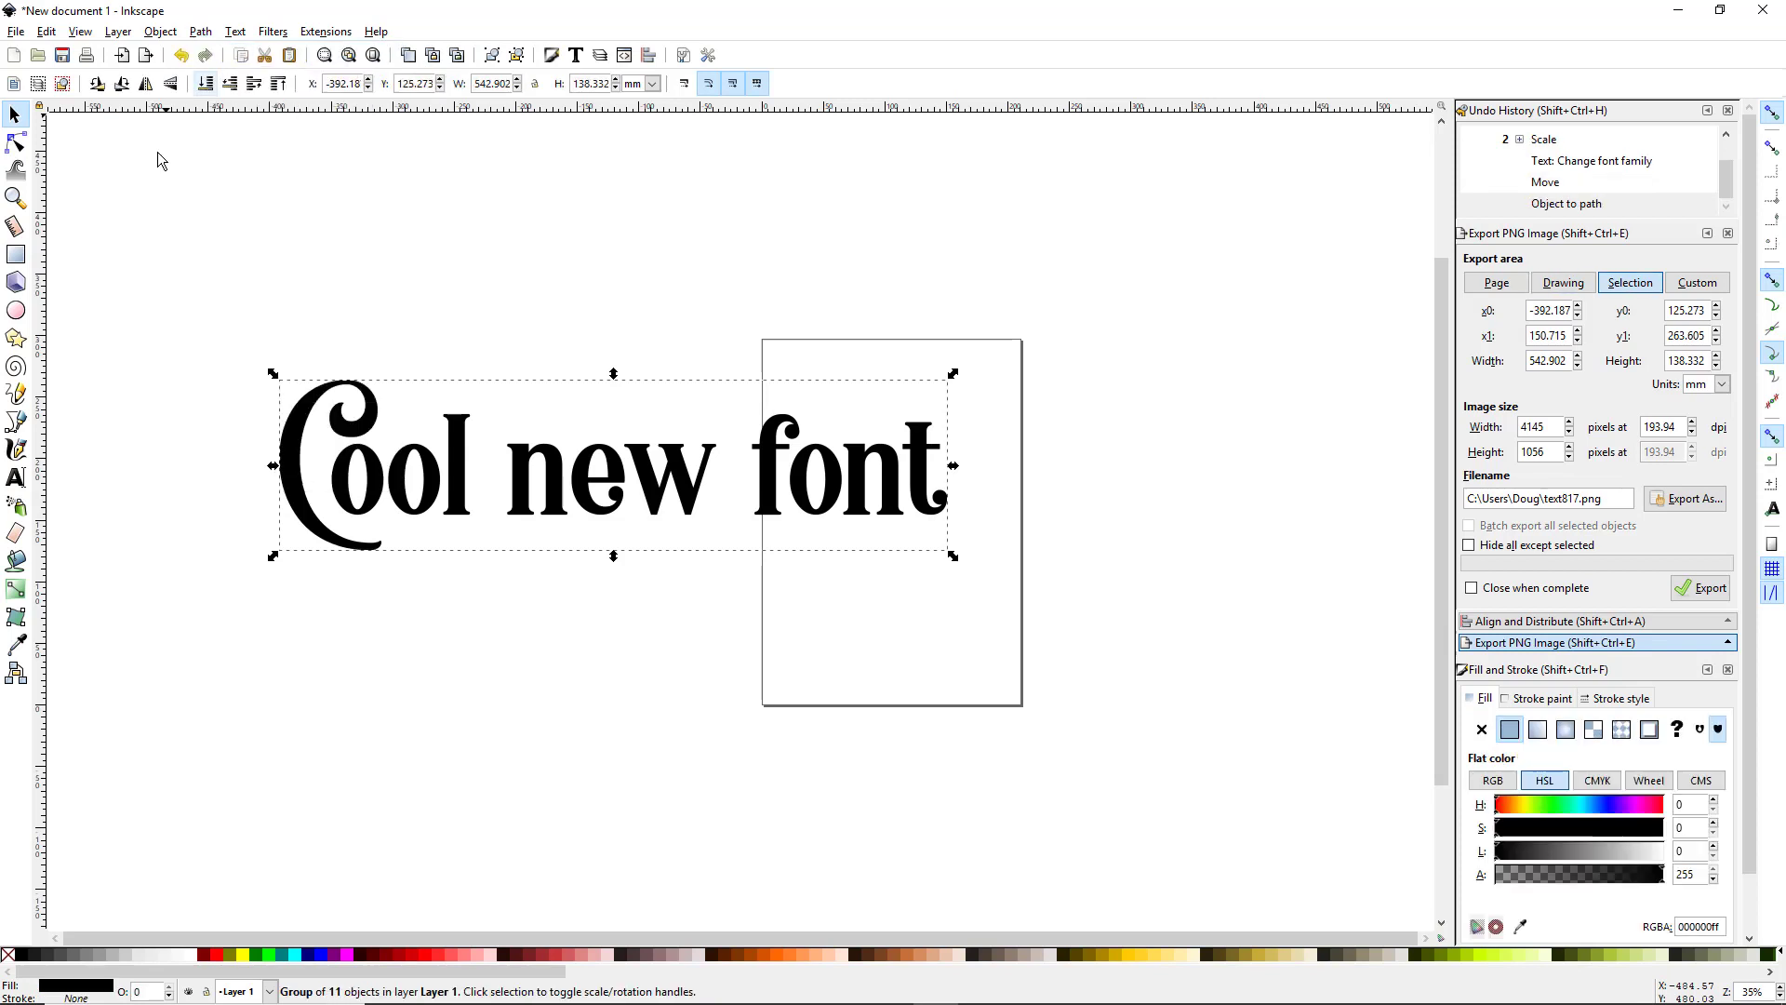
- Reposition the converted lettering at about X -310 mm, Y 130 mm
left_click(512, 663)
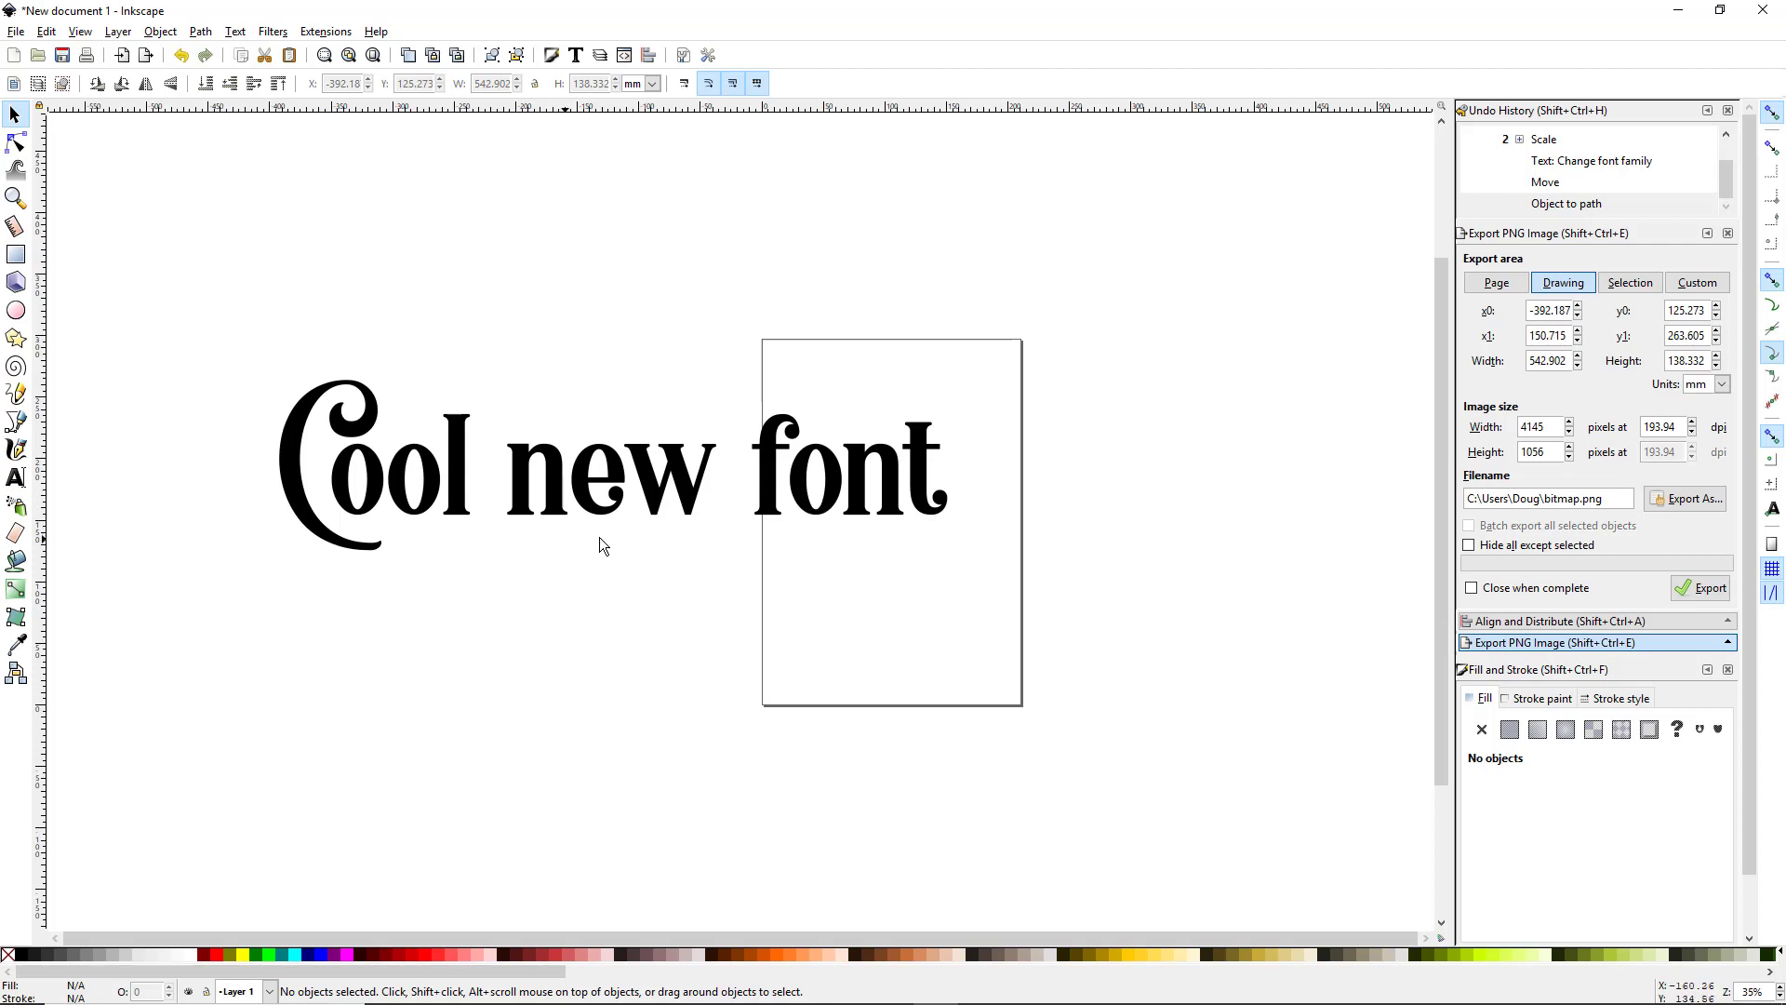
left_click_drag(688, 491, 690, 532)
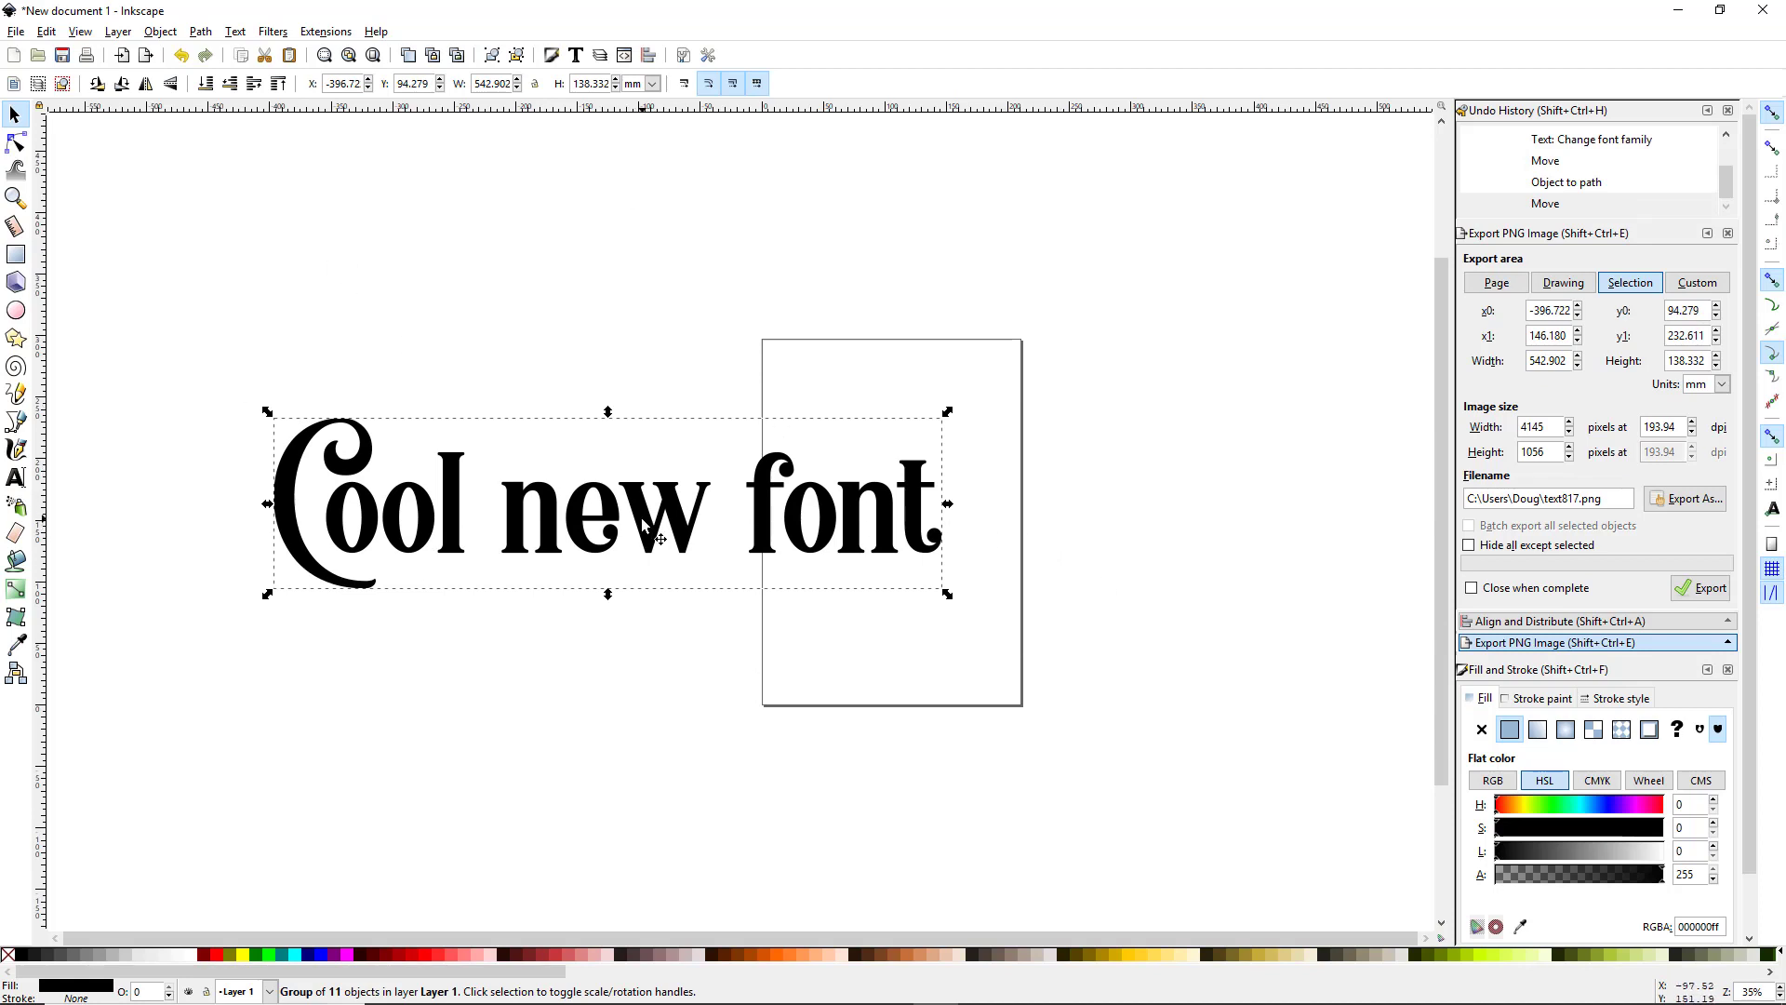
left_click_drag(643, 524, 743, 480)
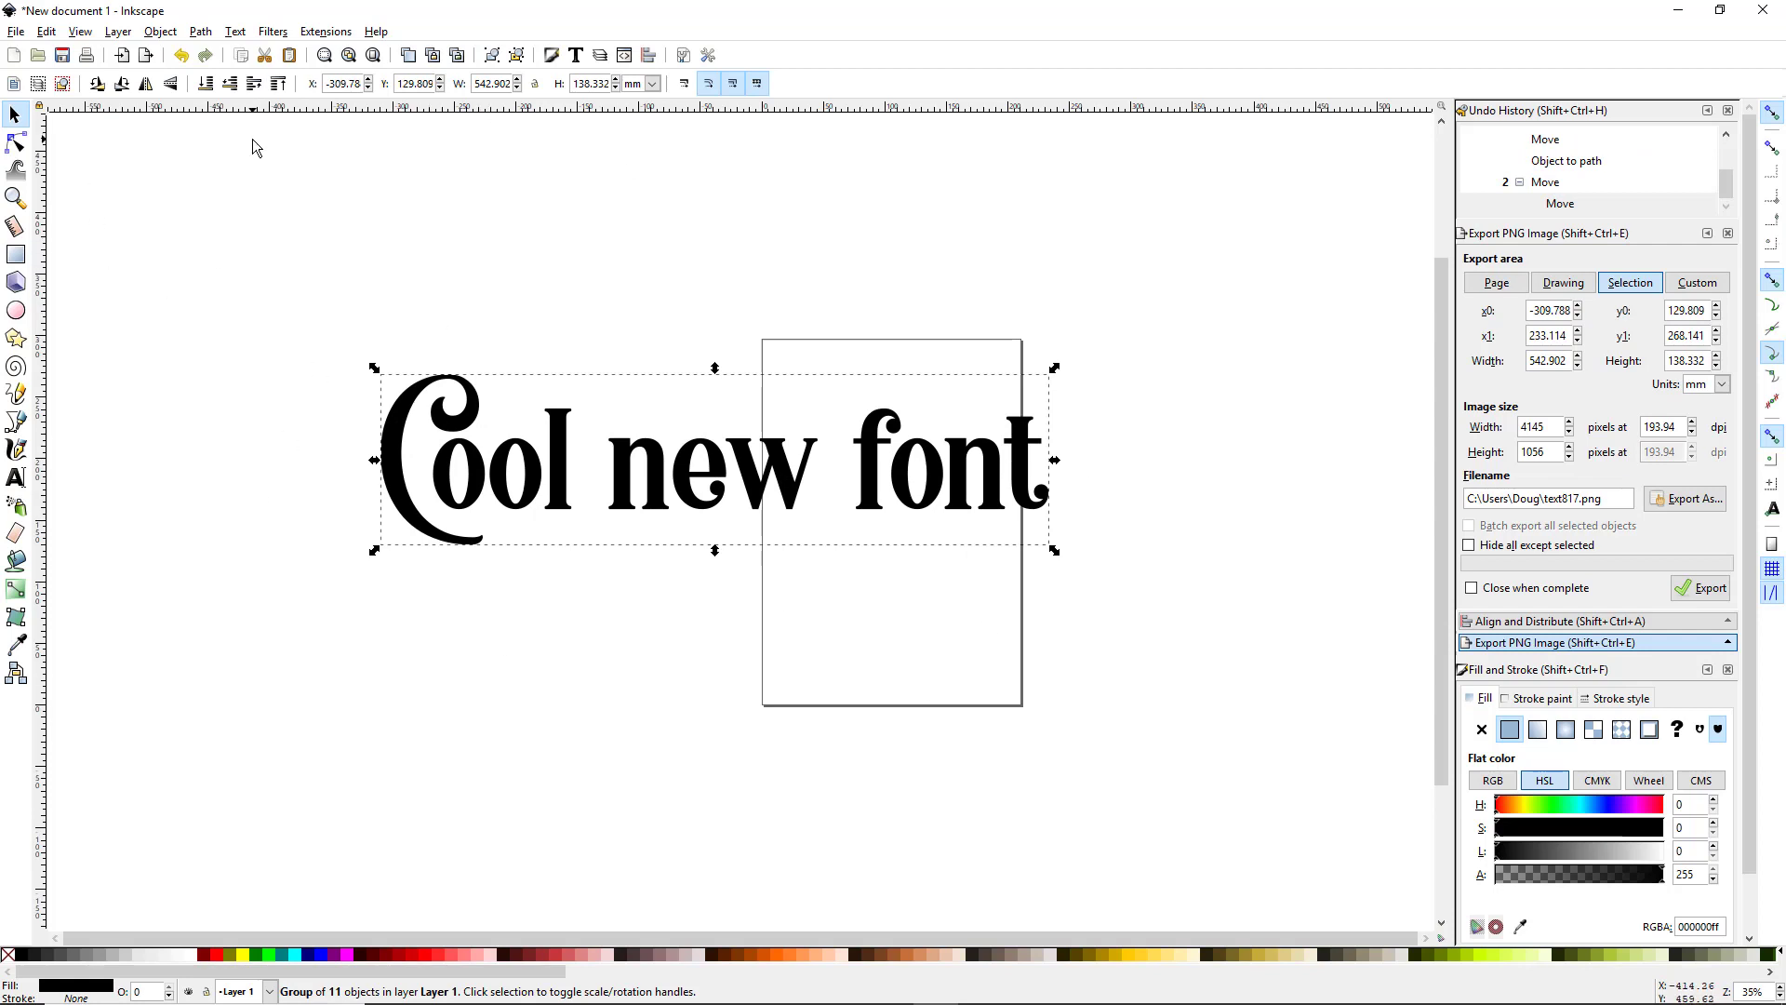
- Open the recent document Cool Fonts.svg
left_click(13, 33)
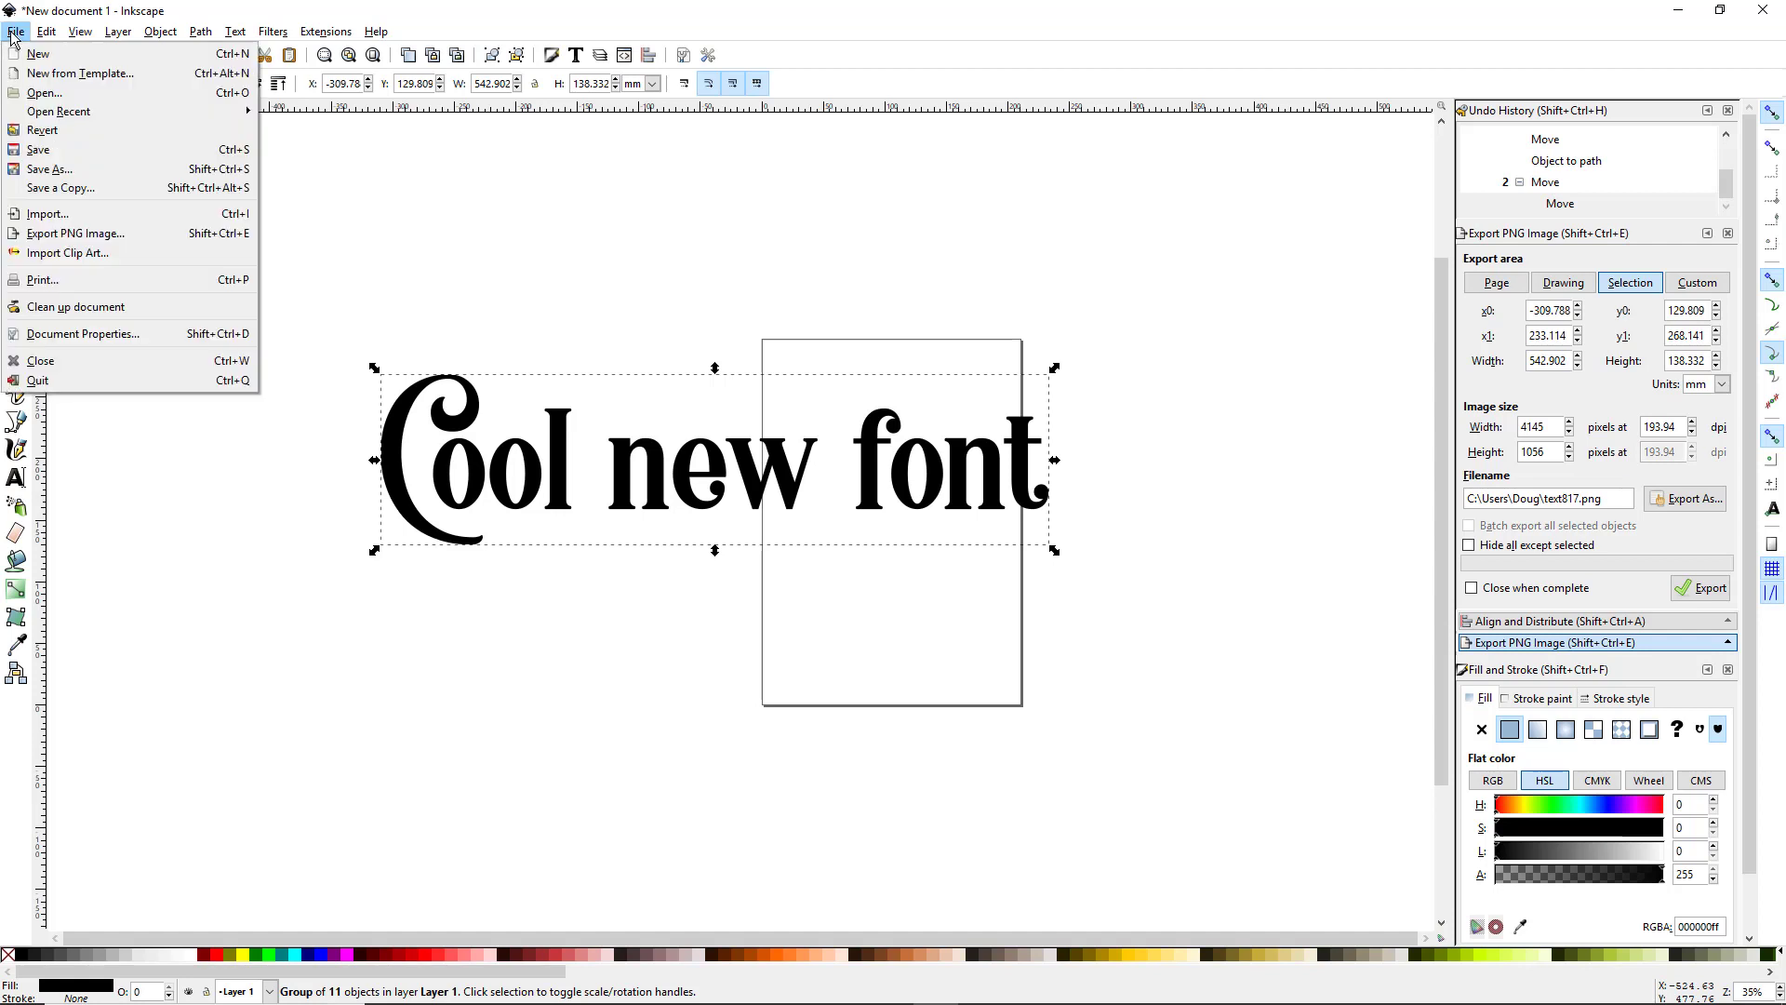
mouse_move(207, 120)
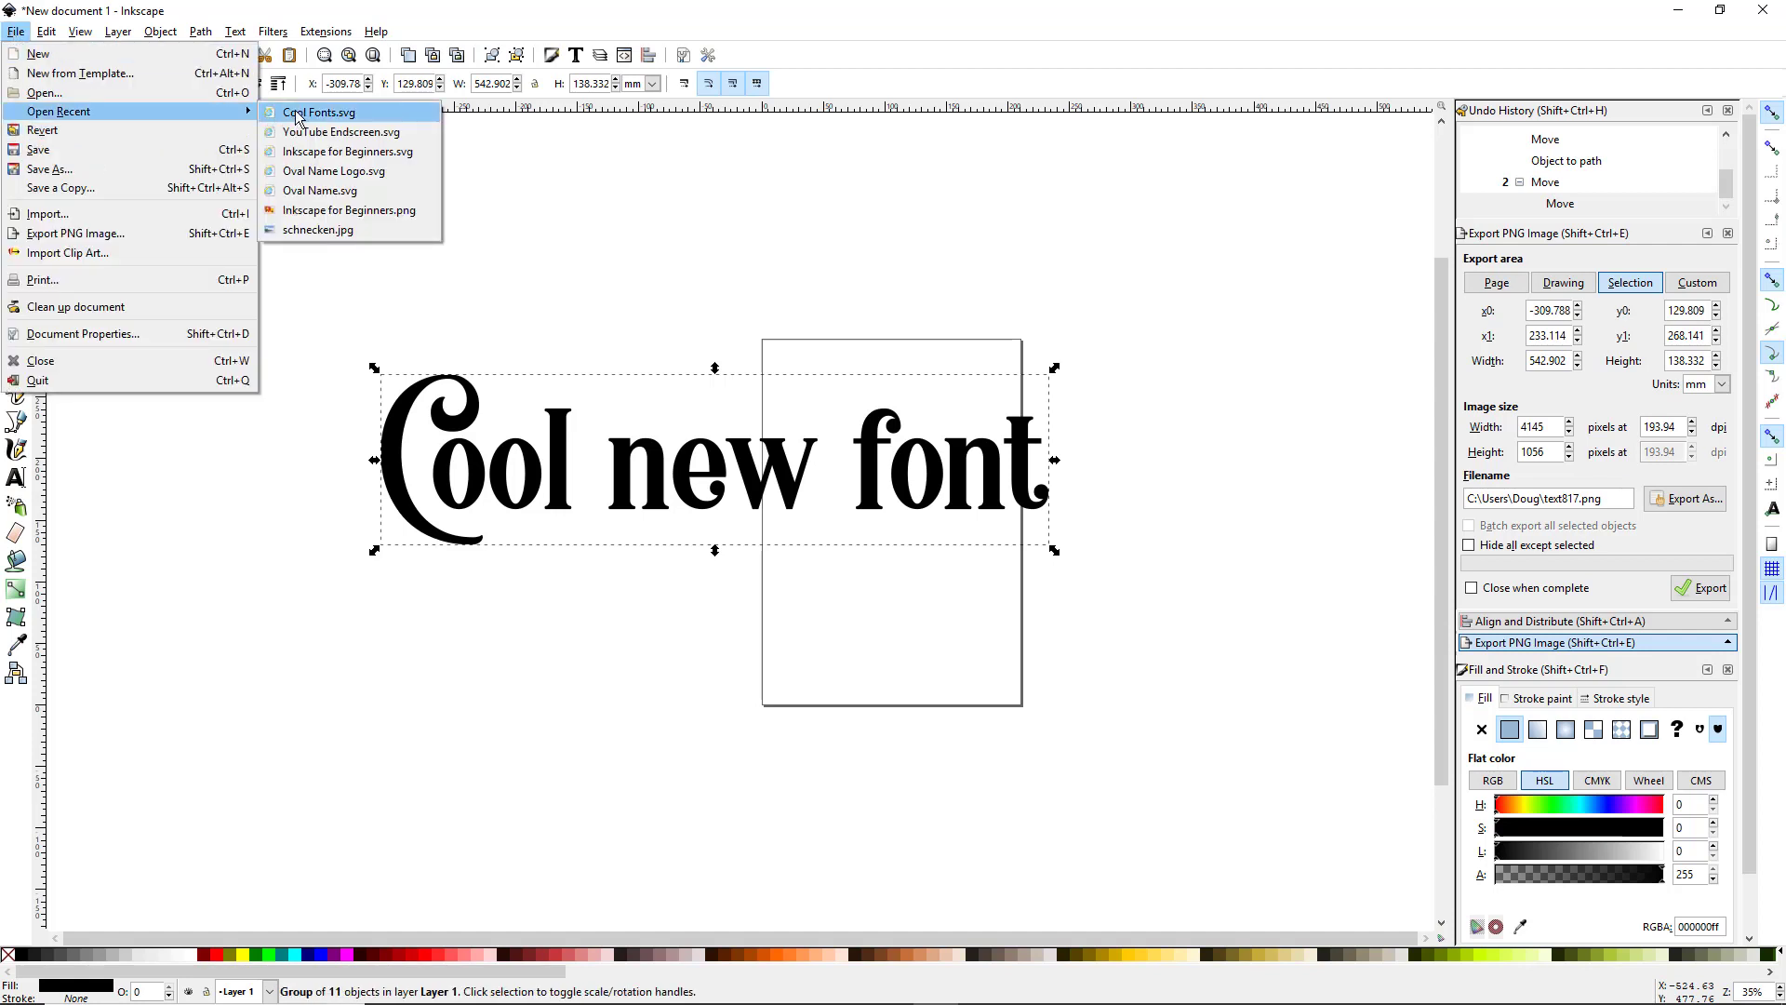
left_click(339, 115)
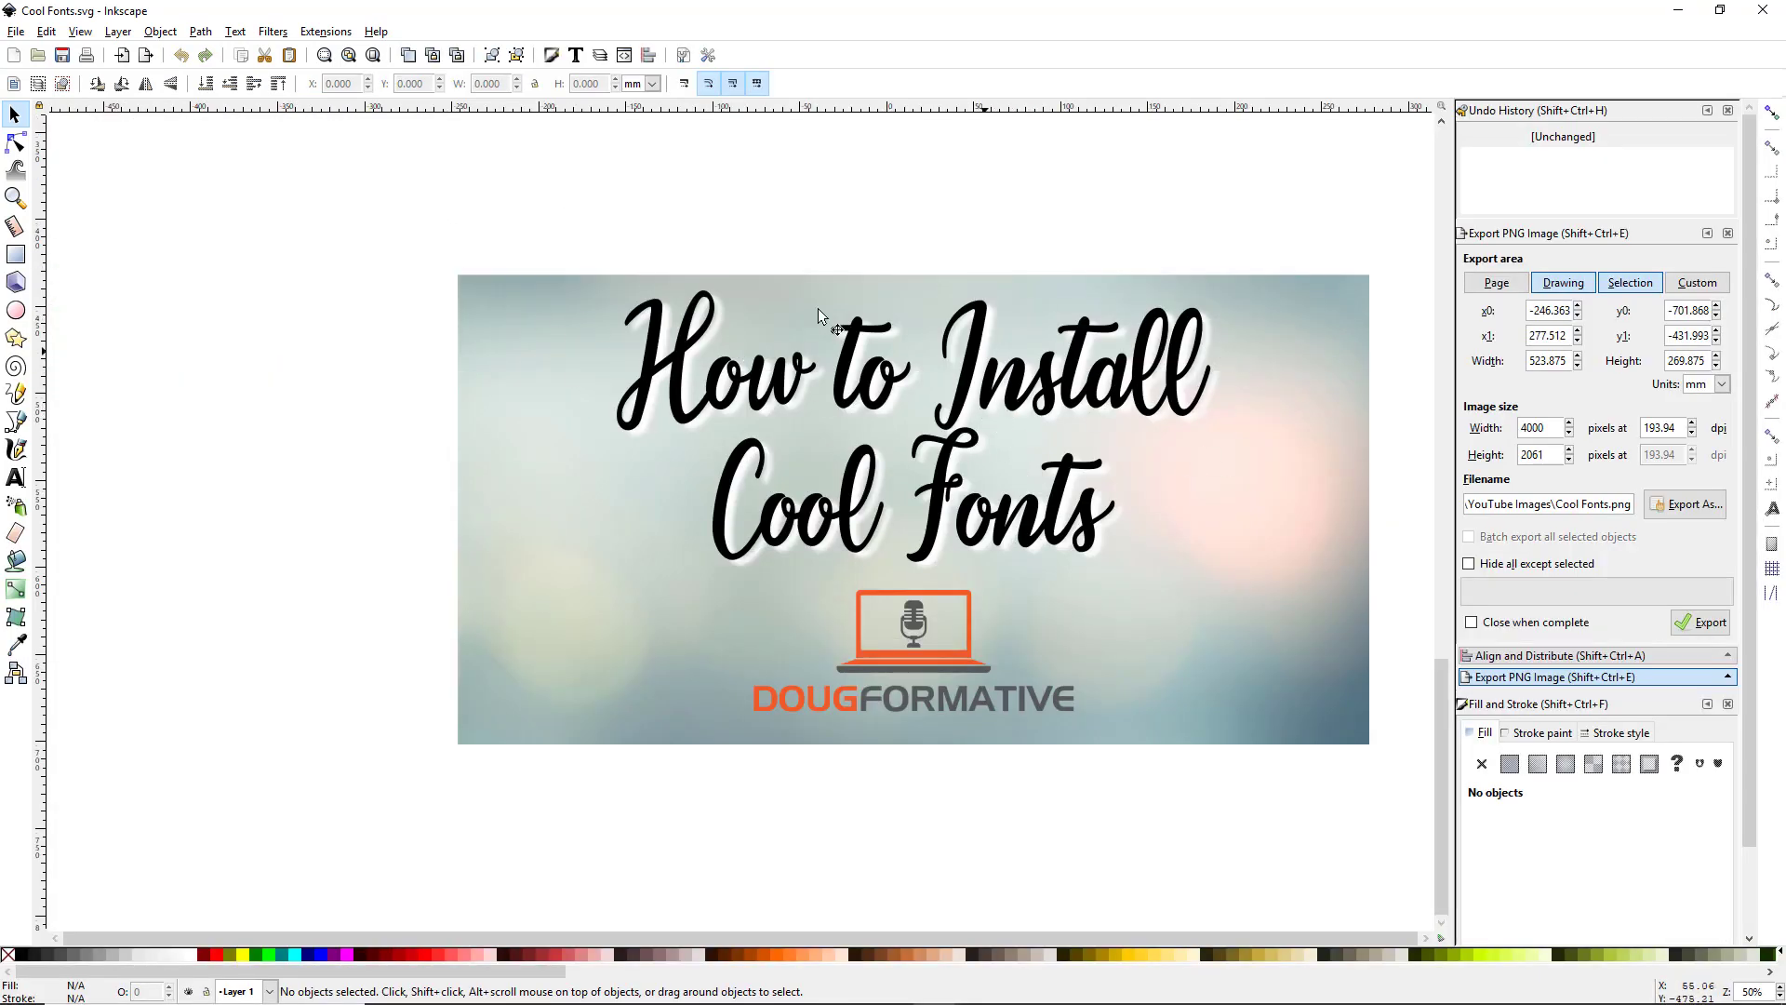
left_click(676, 377)
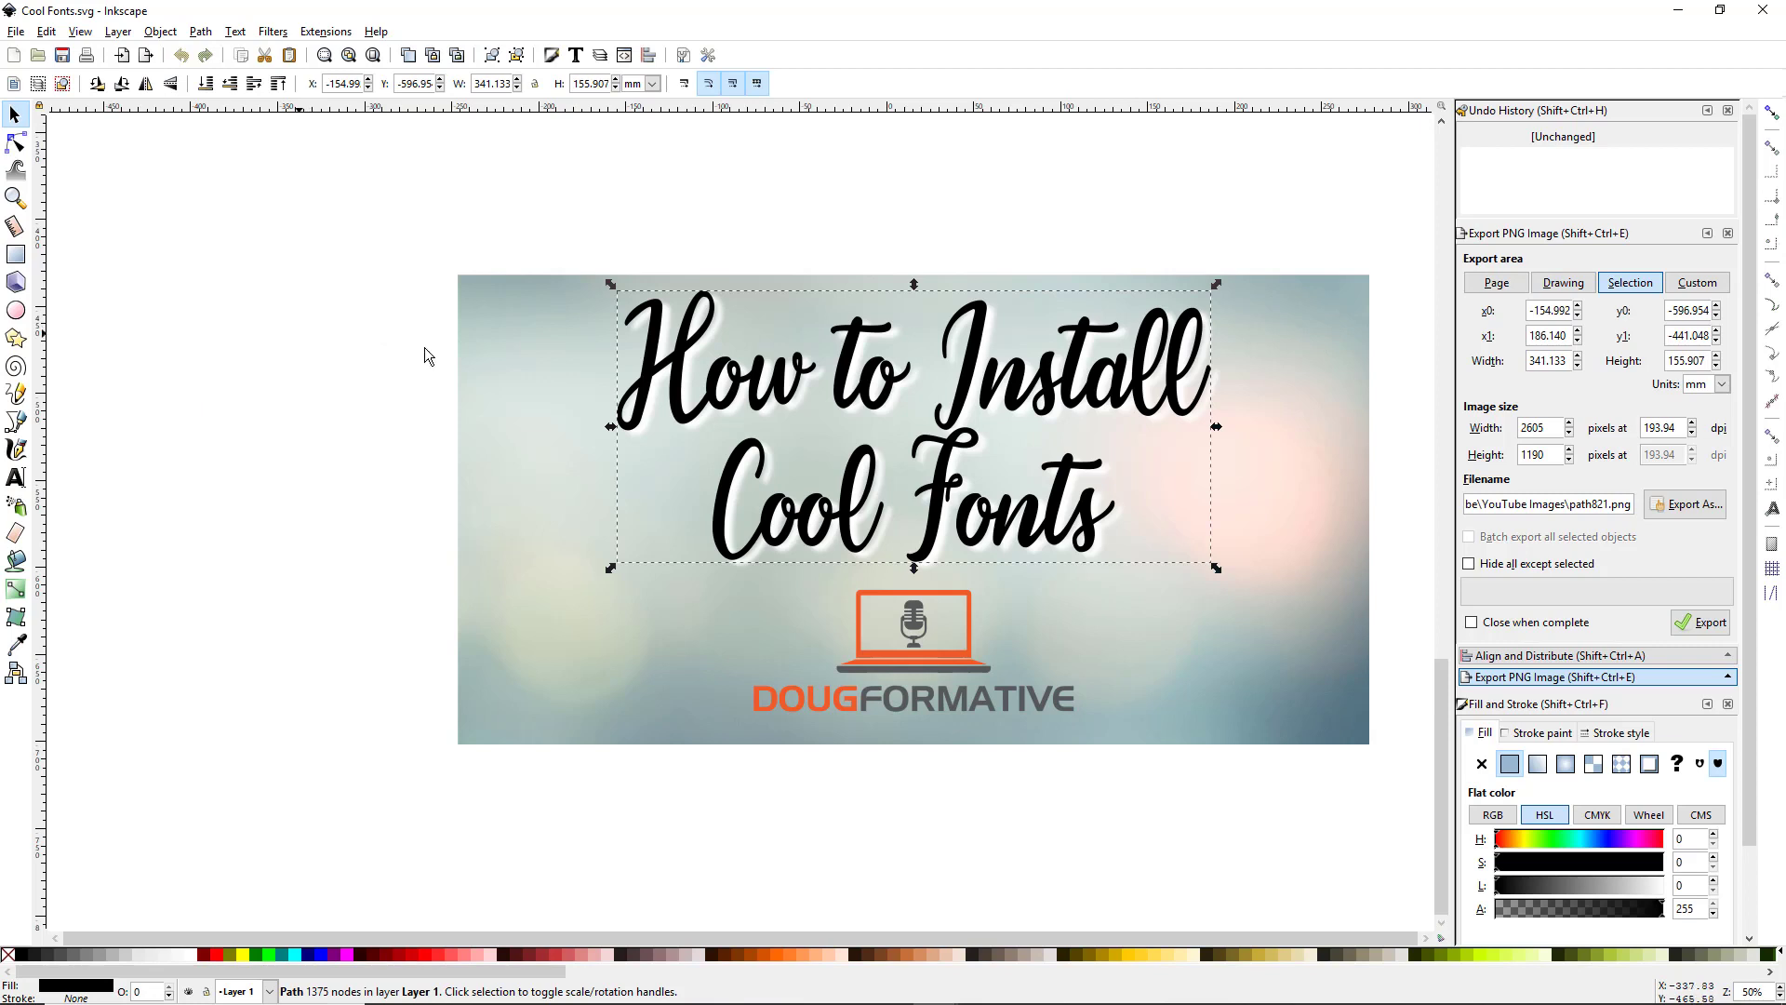
left_click(299, 420)
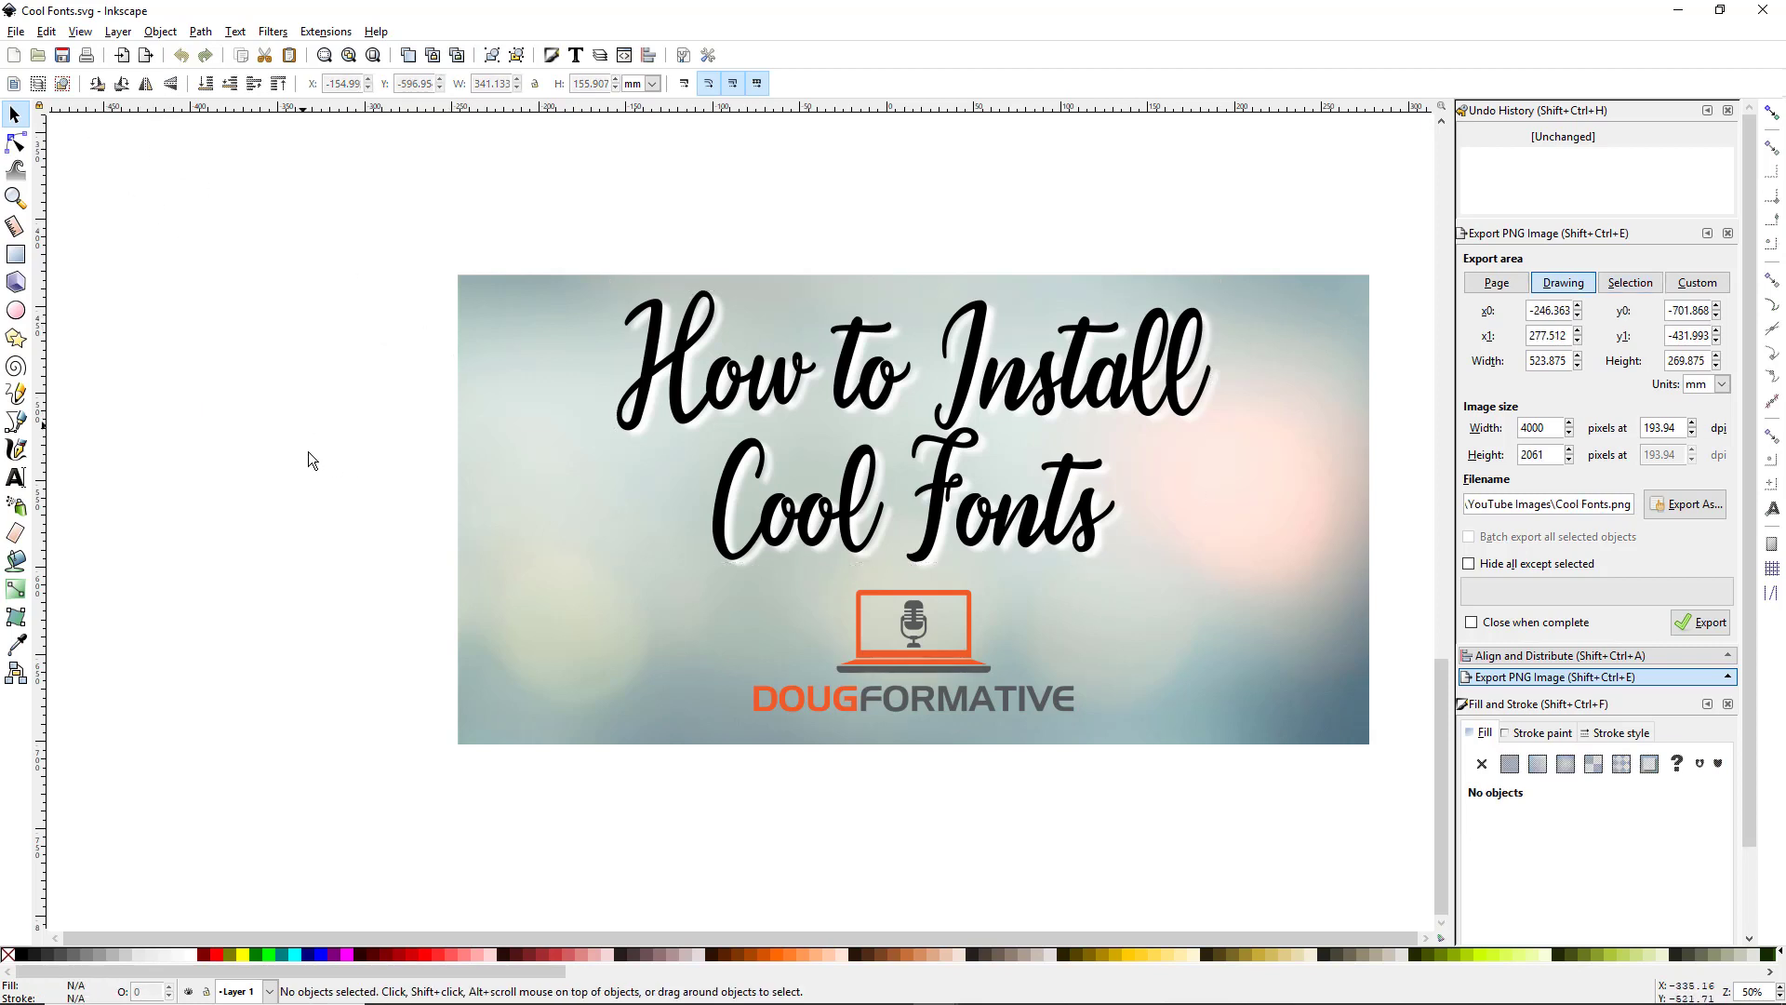
- Add a two-line text object reading "How to Install" and "Cool Fonts" in the empty area above the banner
scroll(371, 494, "up", 5)
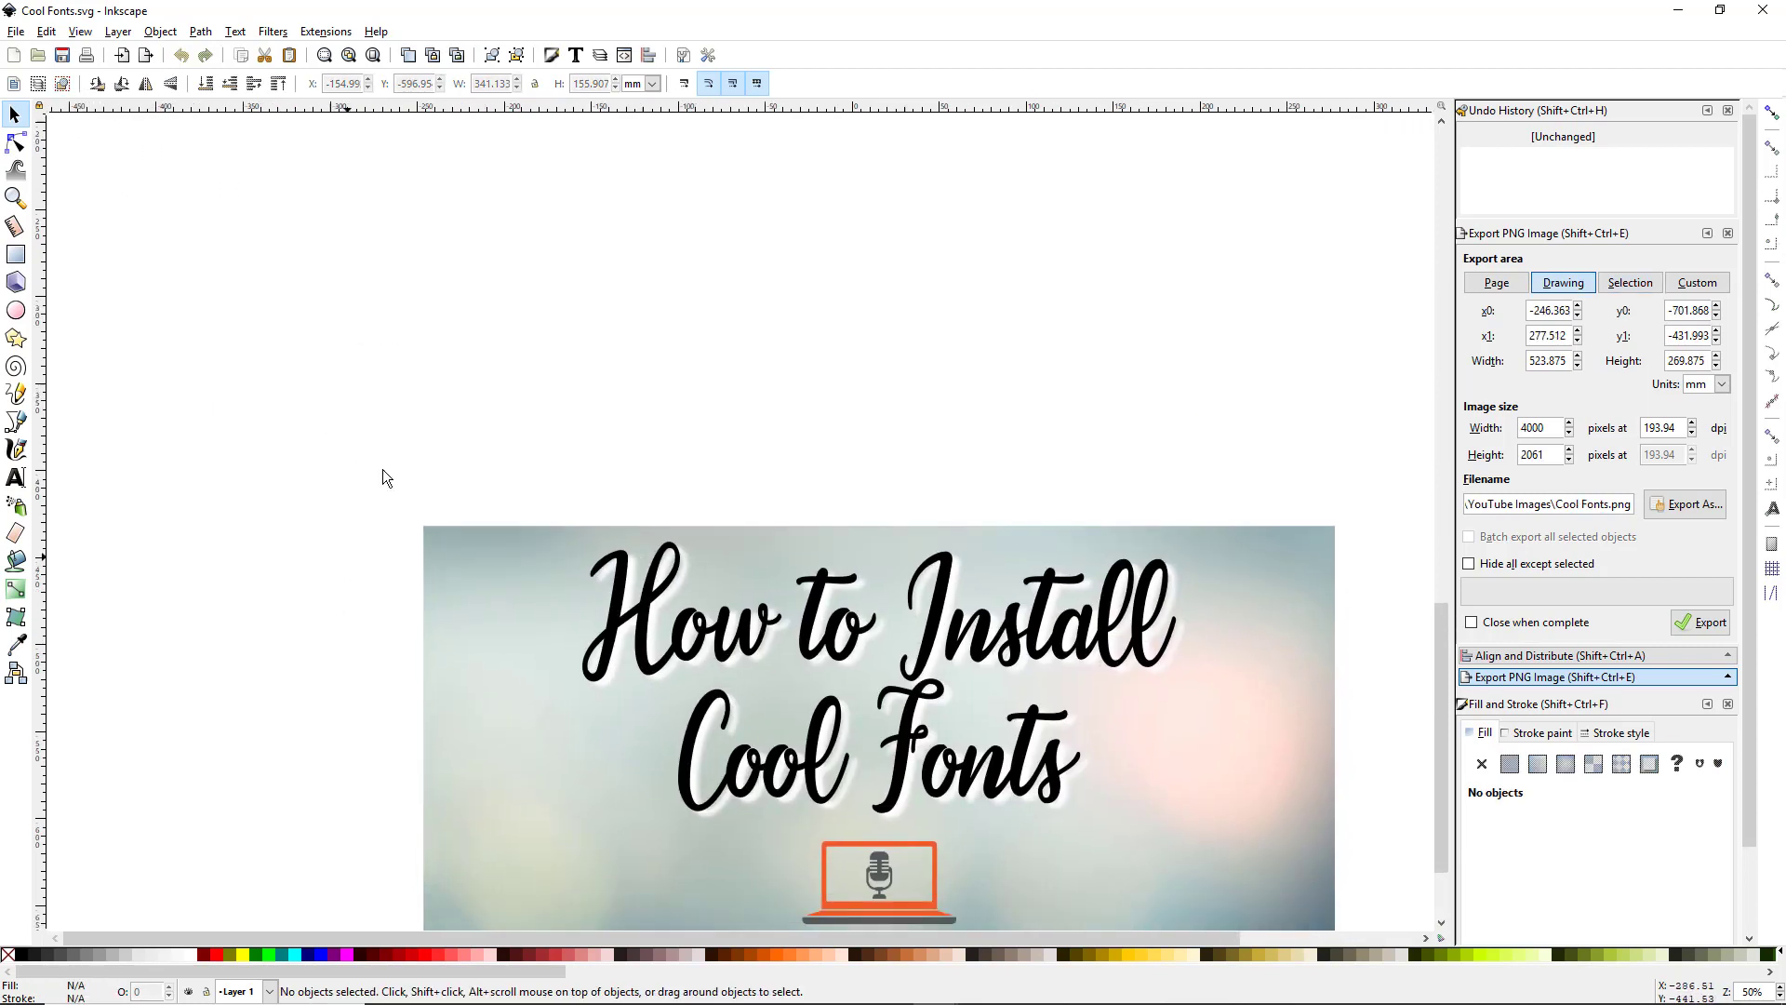
left_click(16, 477)
left_click(581, 223)
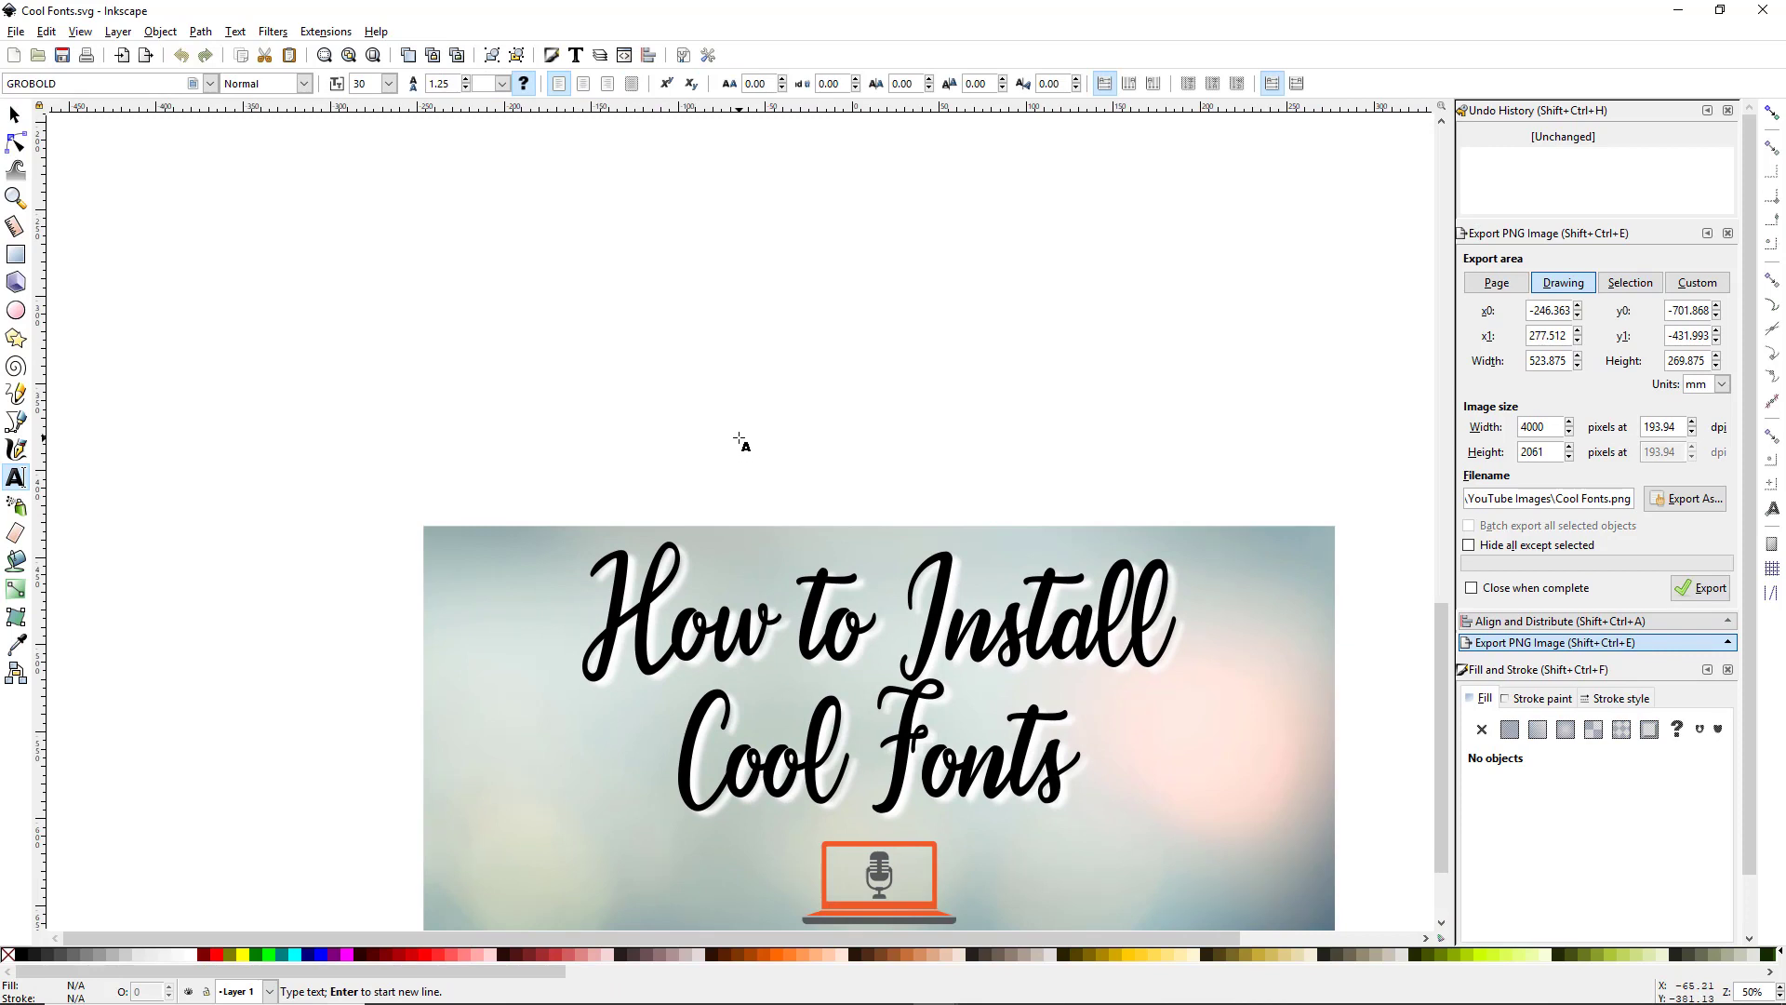
type("How t")
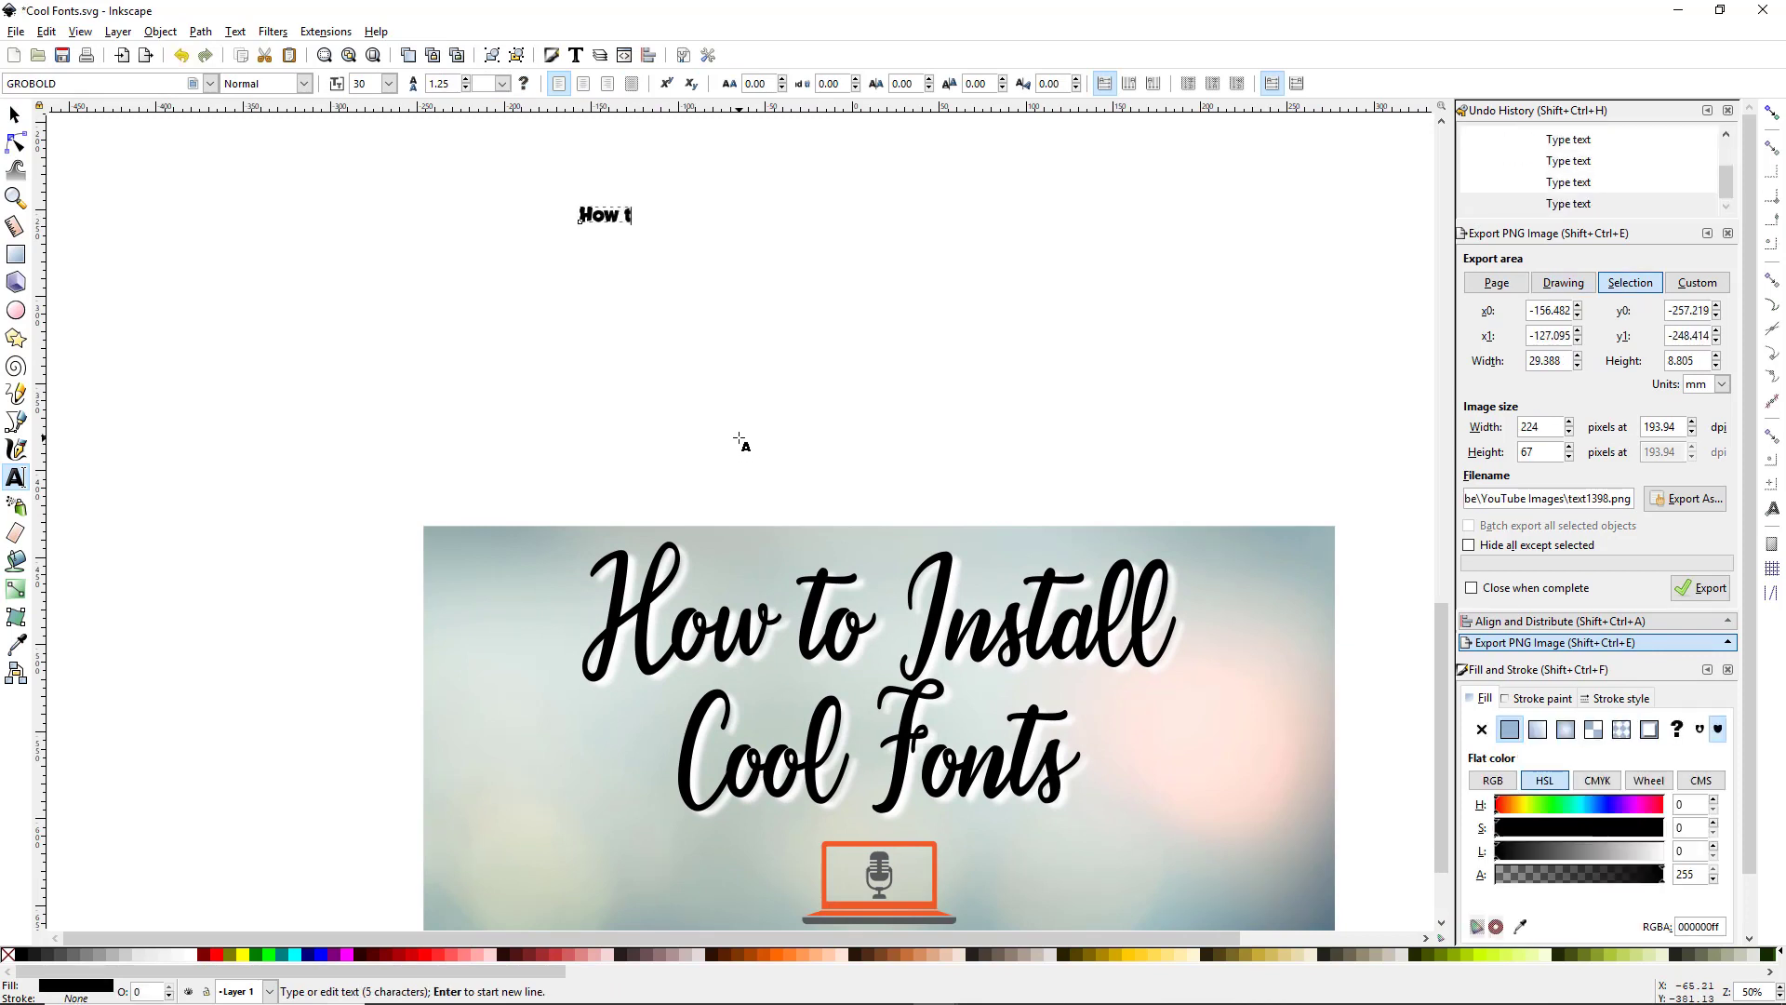
type("o Install")
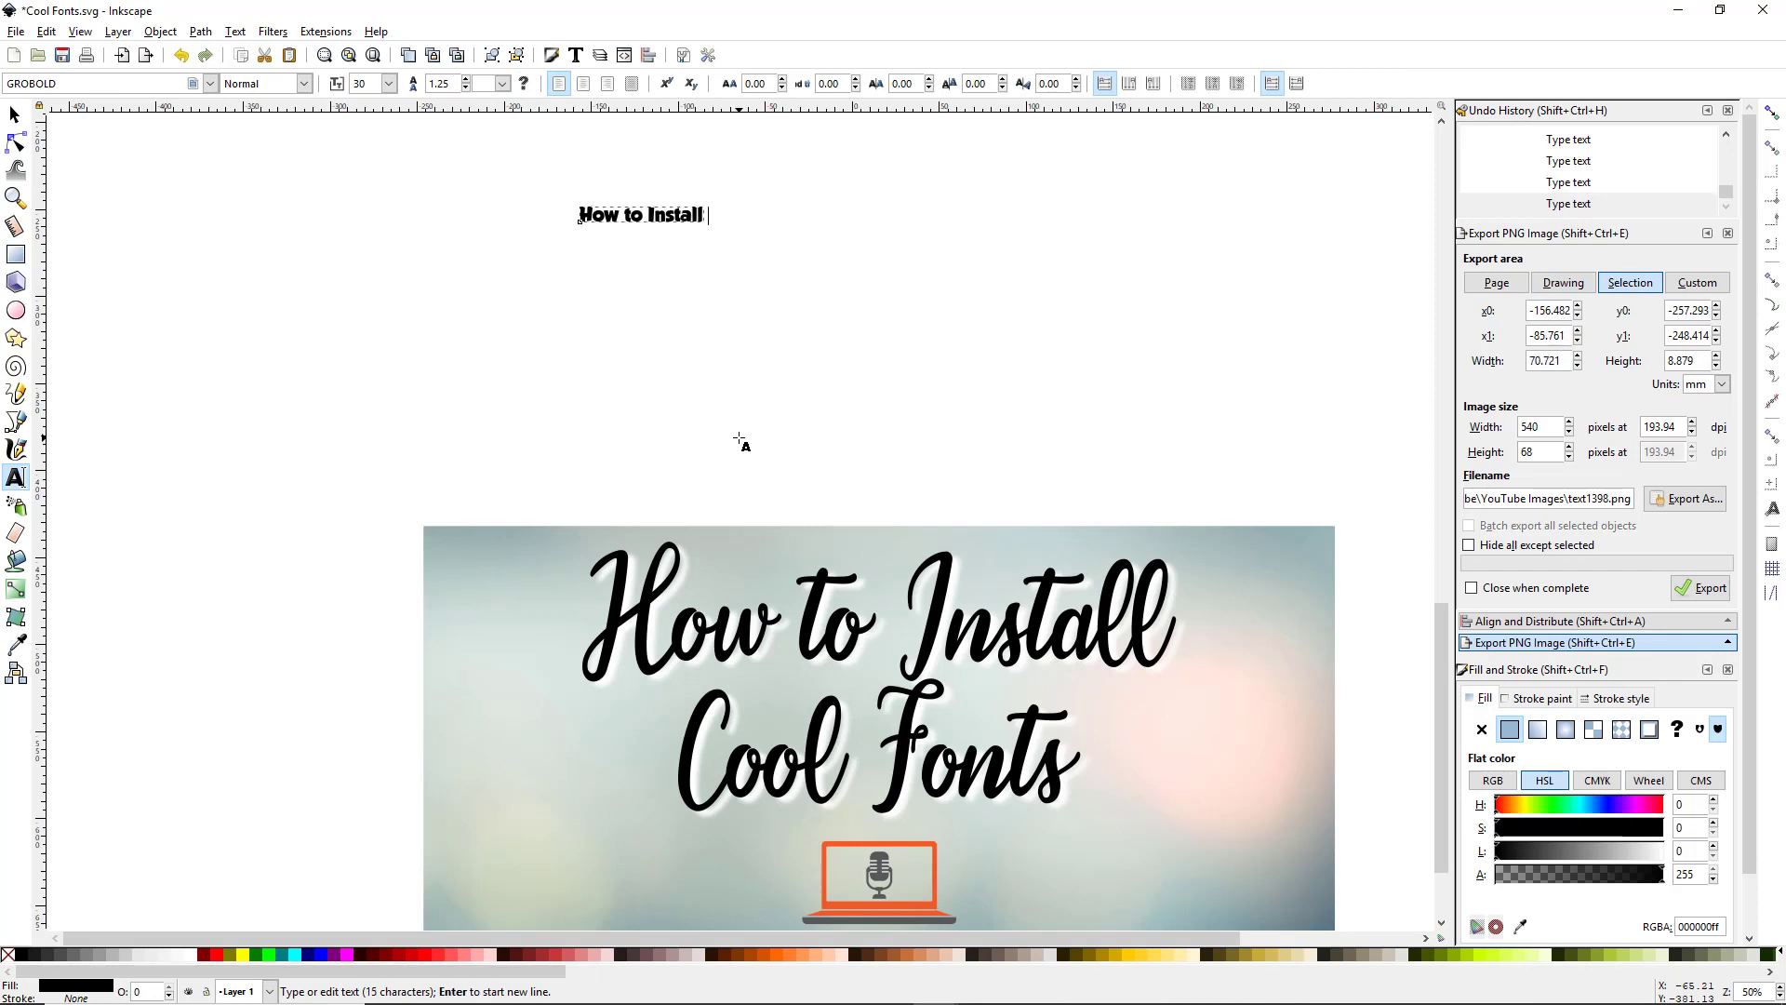
key("Return")
type("Cool  Fonts")
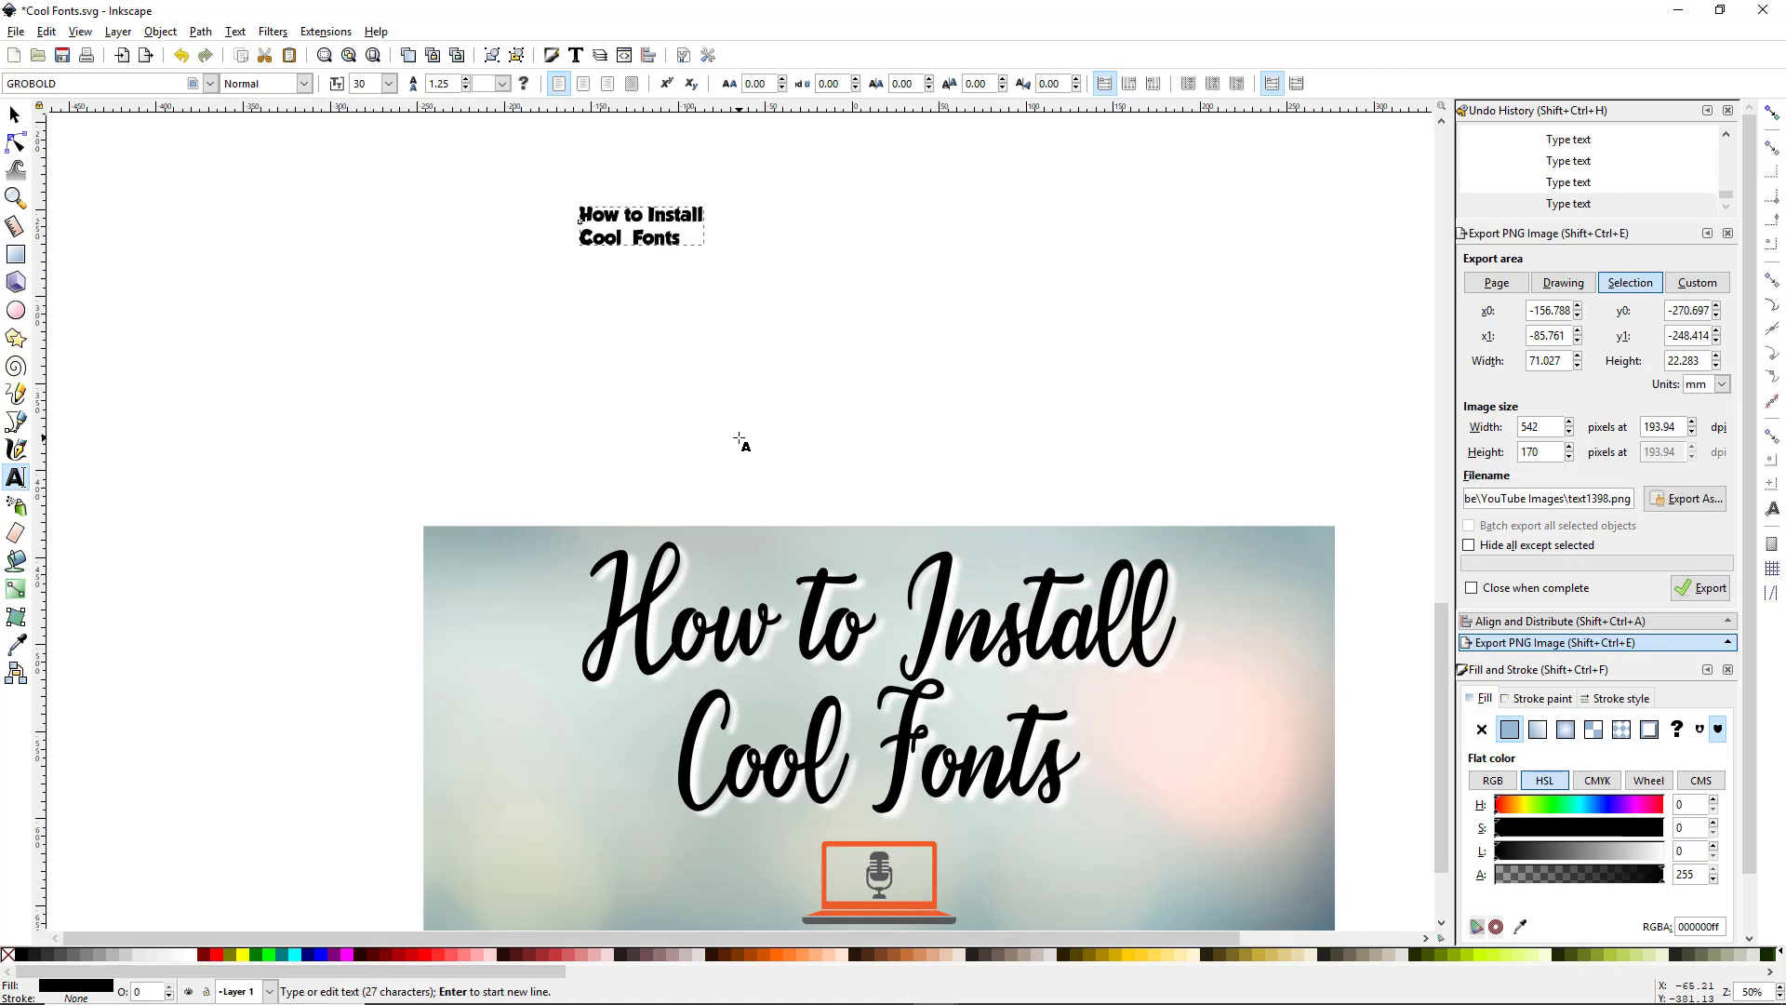
- Scale the new text up to about 340 × 107 mm and move it to about X -216 mm, Y -368 mm
left_click(14, 113)
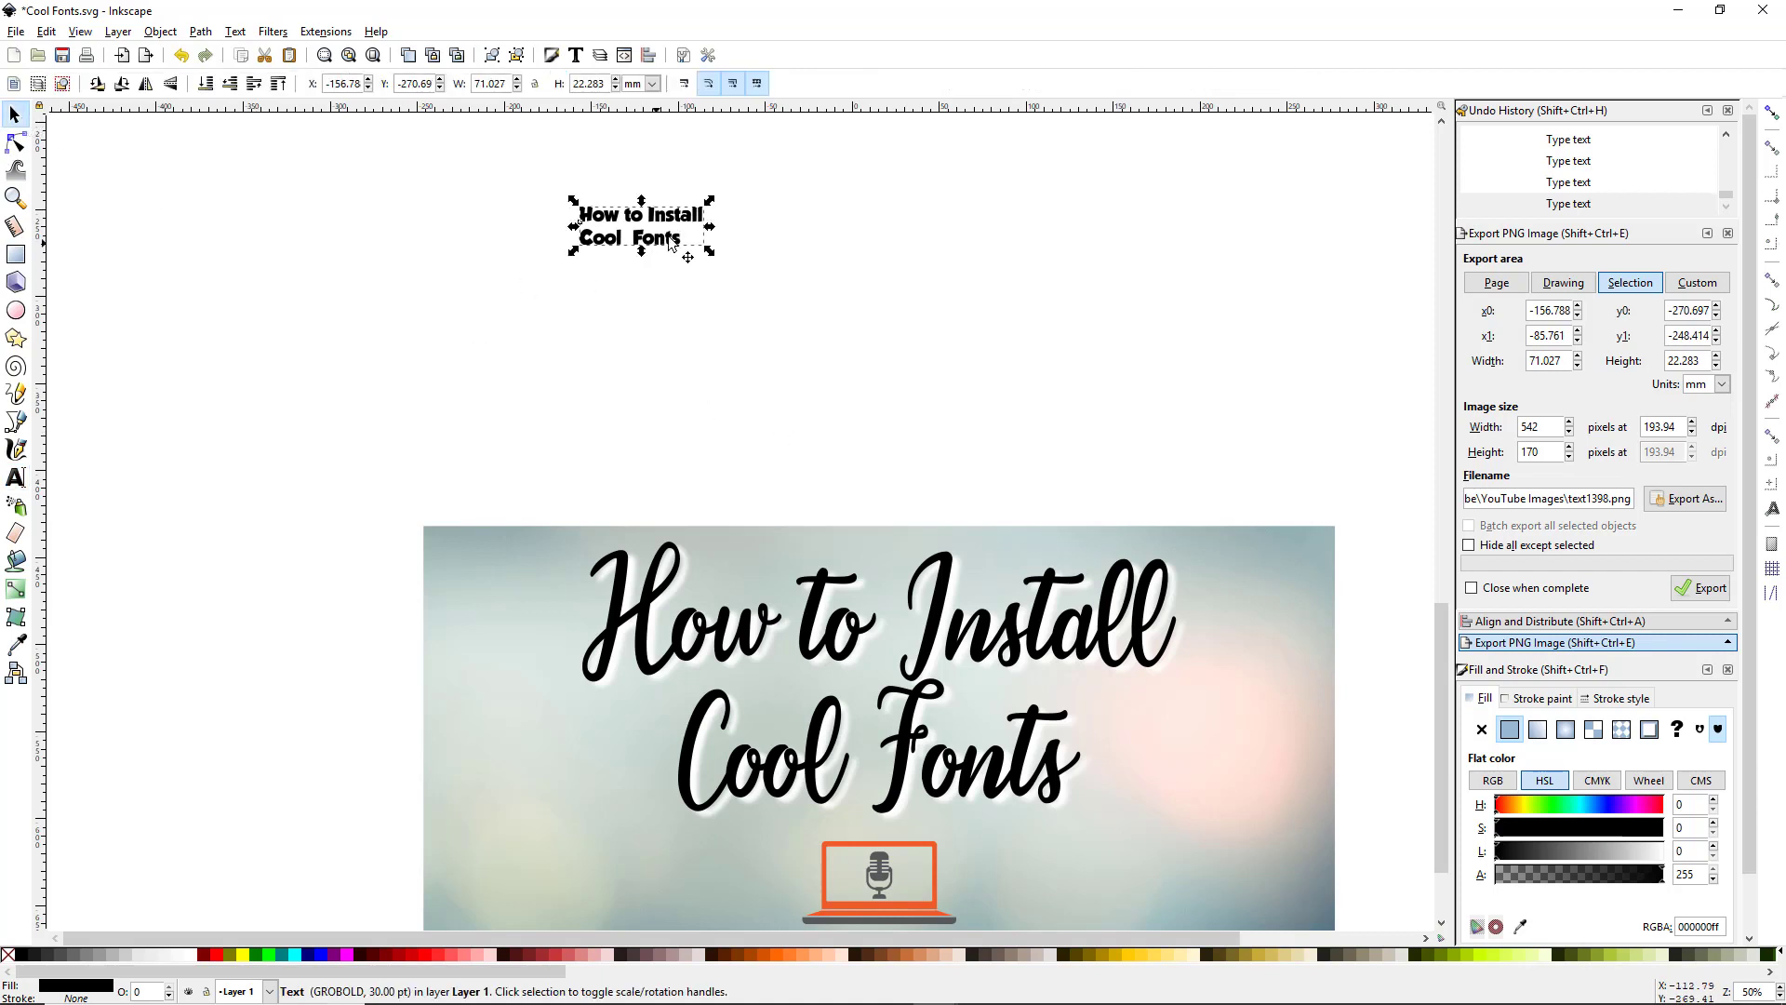
left_click_drag(711, 226, 982, 327)
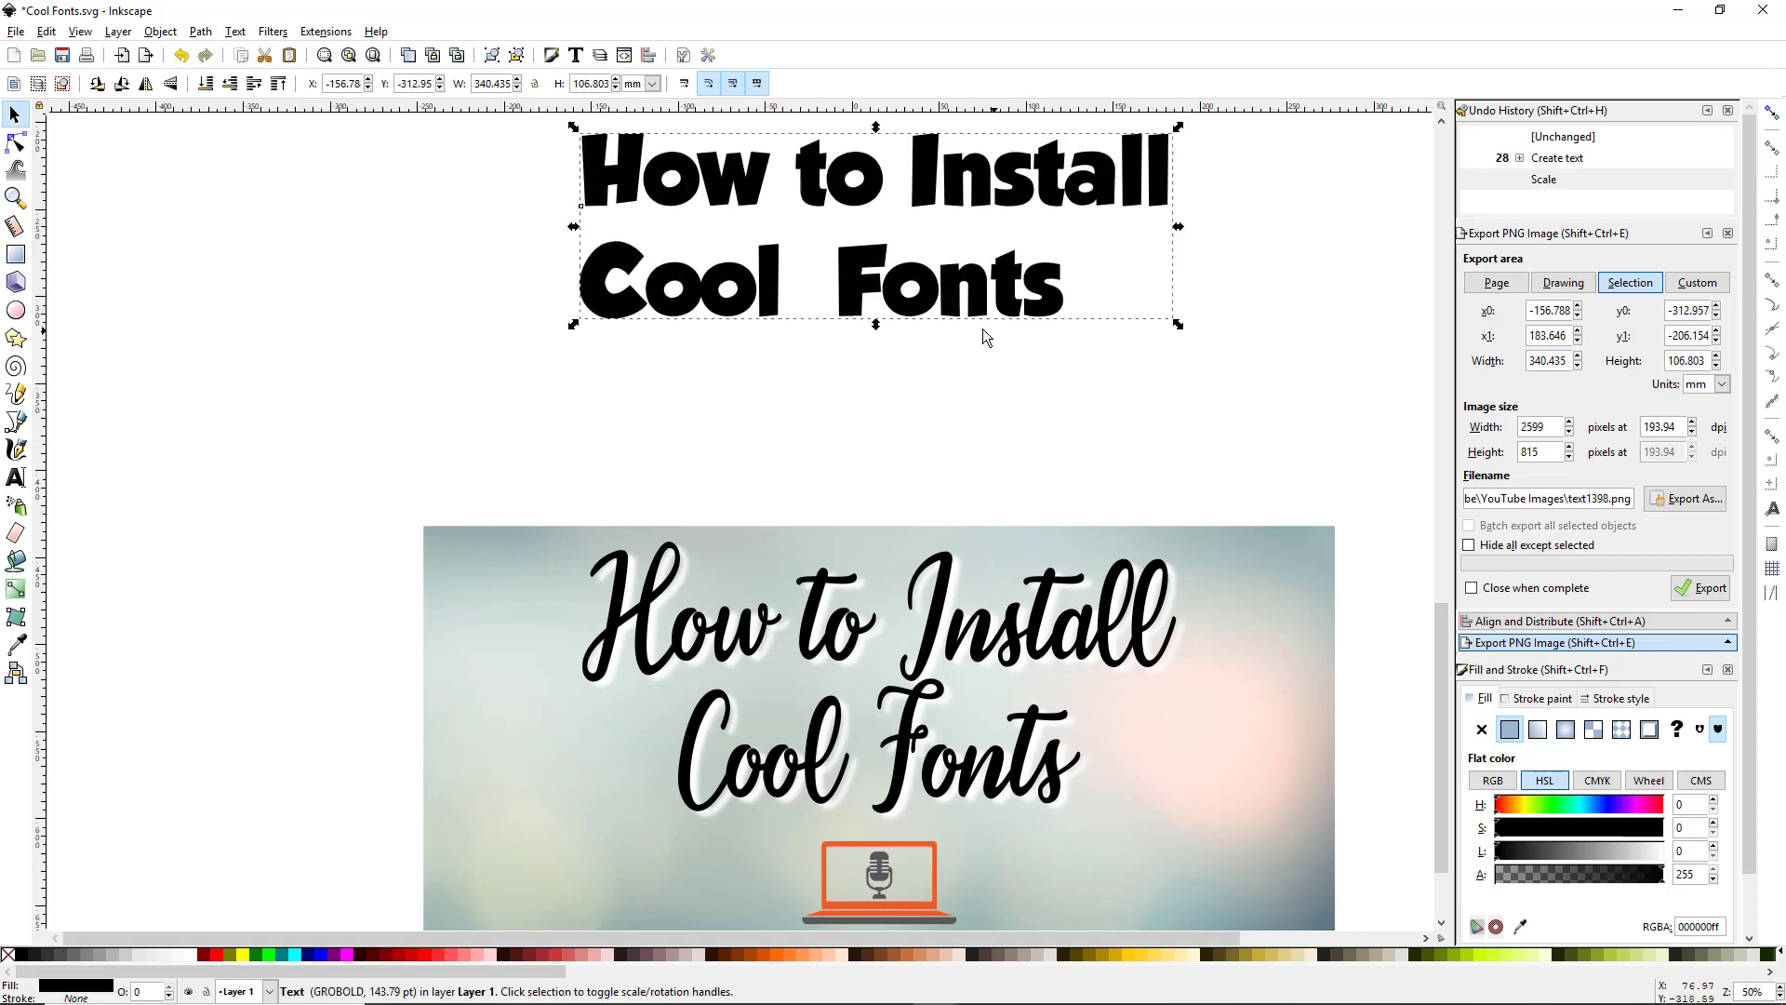
left_click_drag(869, 306, 766, 402)
- Change the font of the new "How to Install Cool Fonts" text to Candice and deselect it
left_click(15, 479)
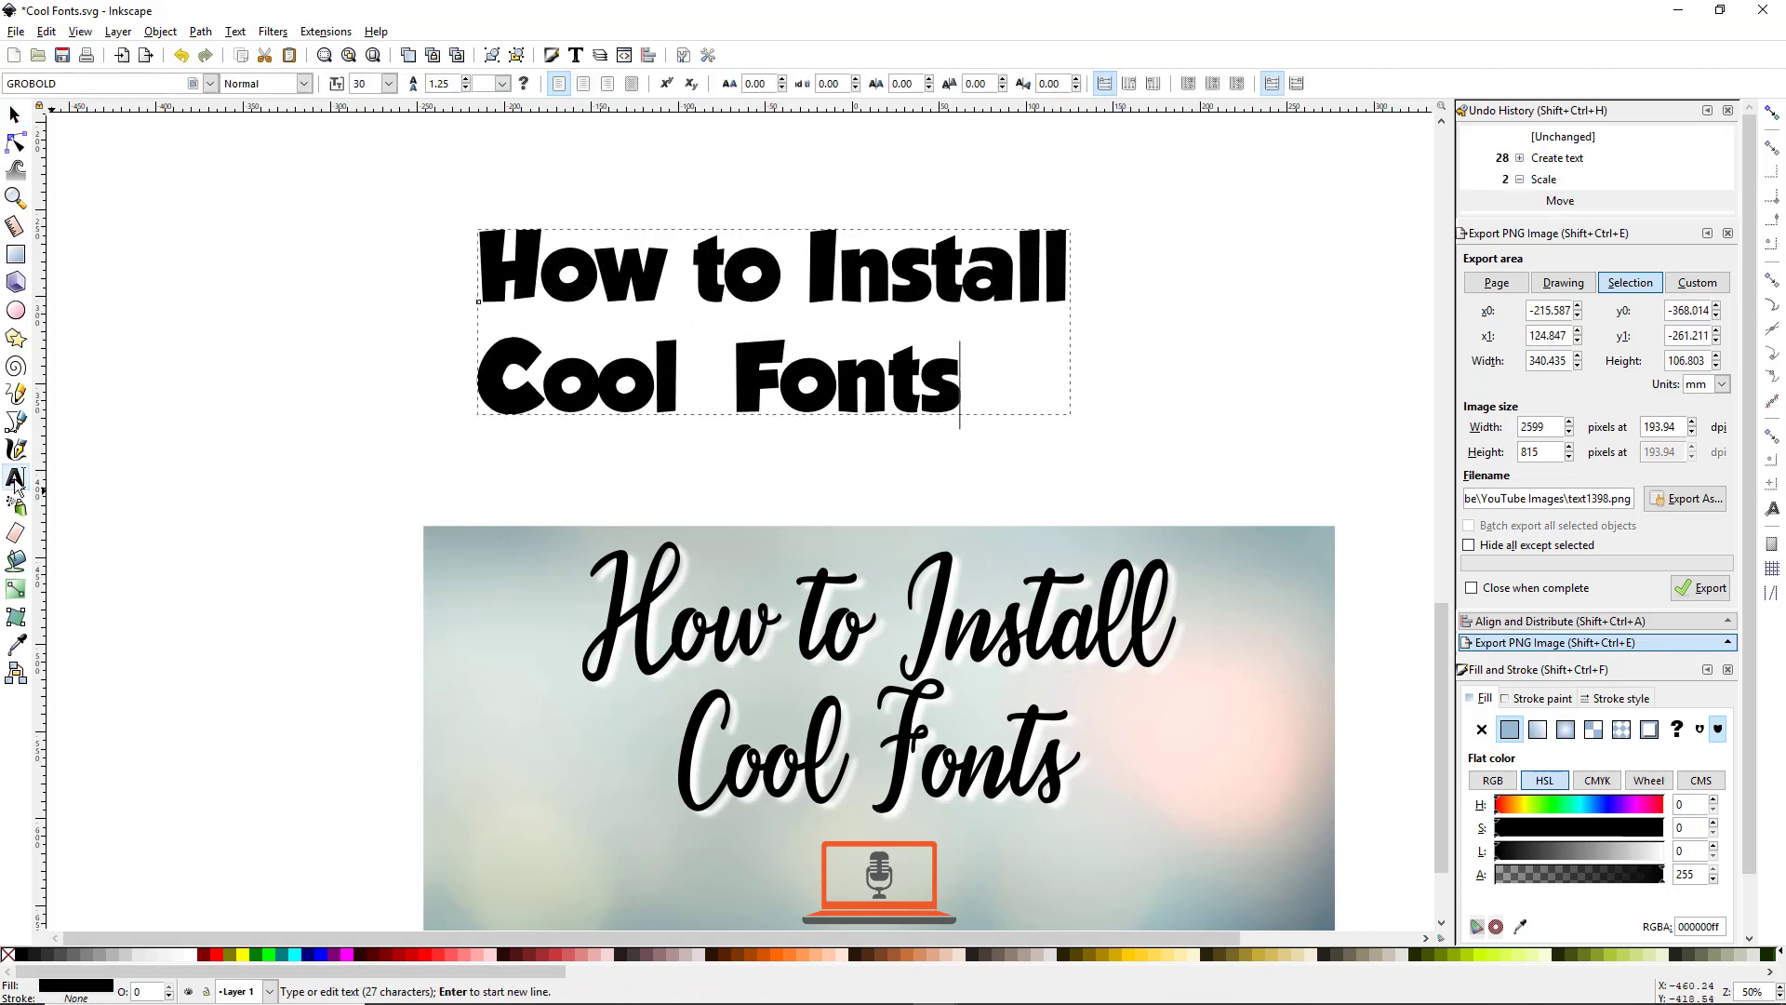
left_click(212, 84)
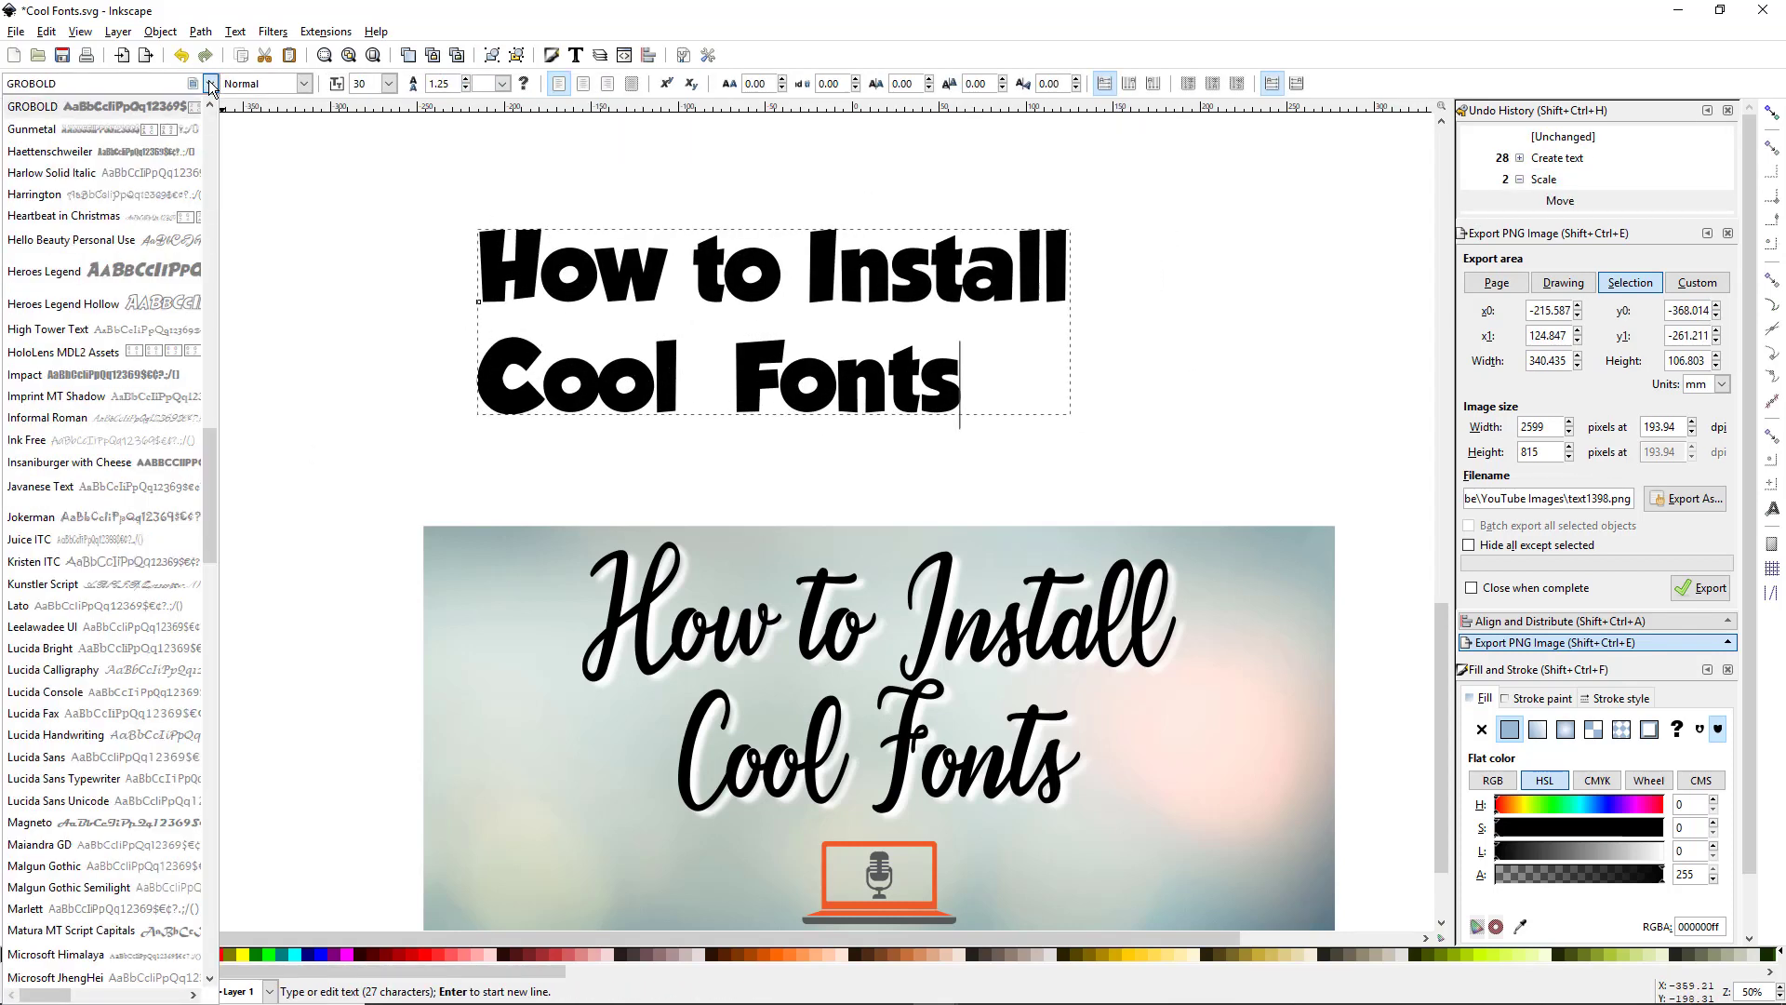
scroll(103, 395, "up", 10)
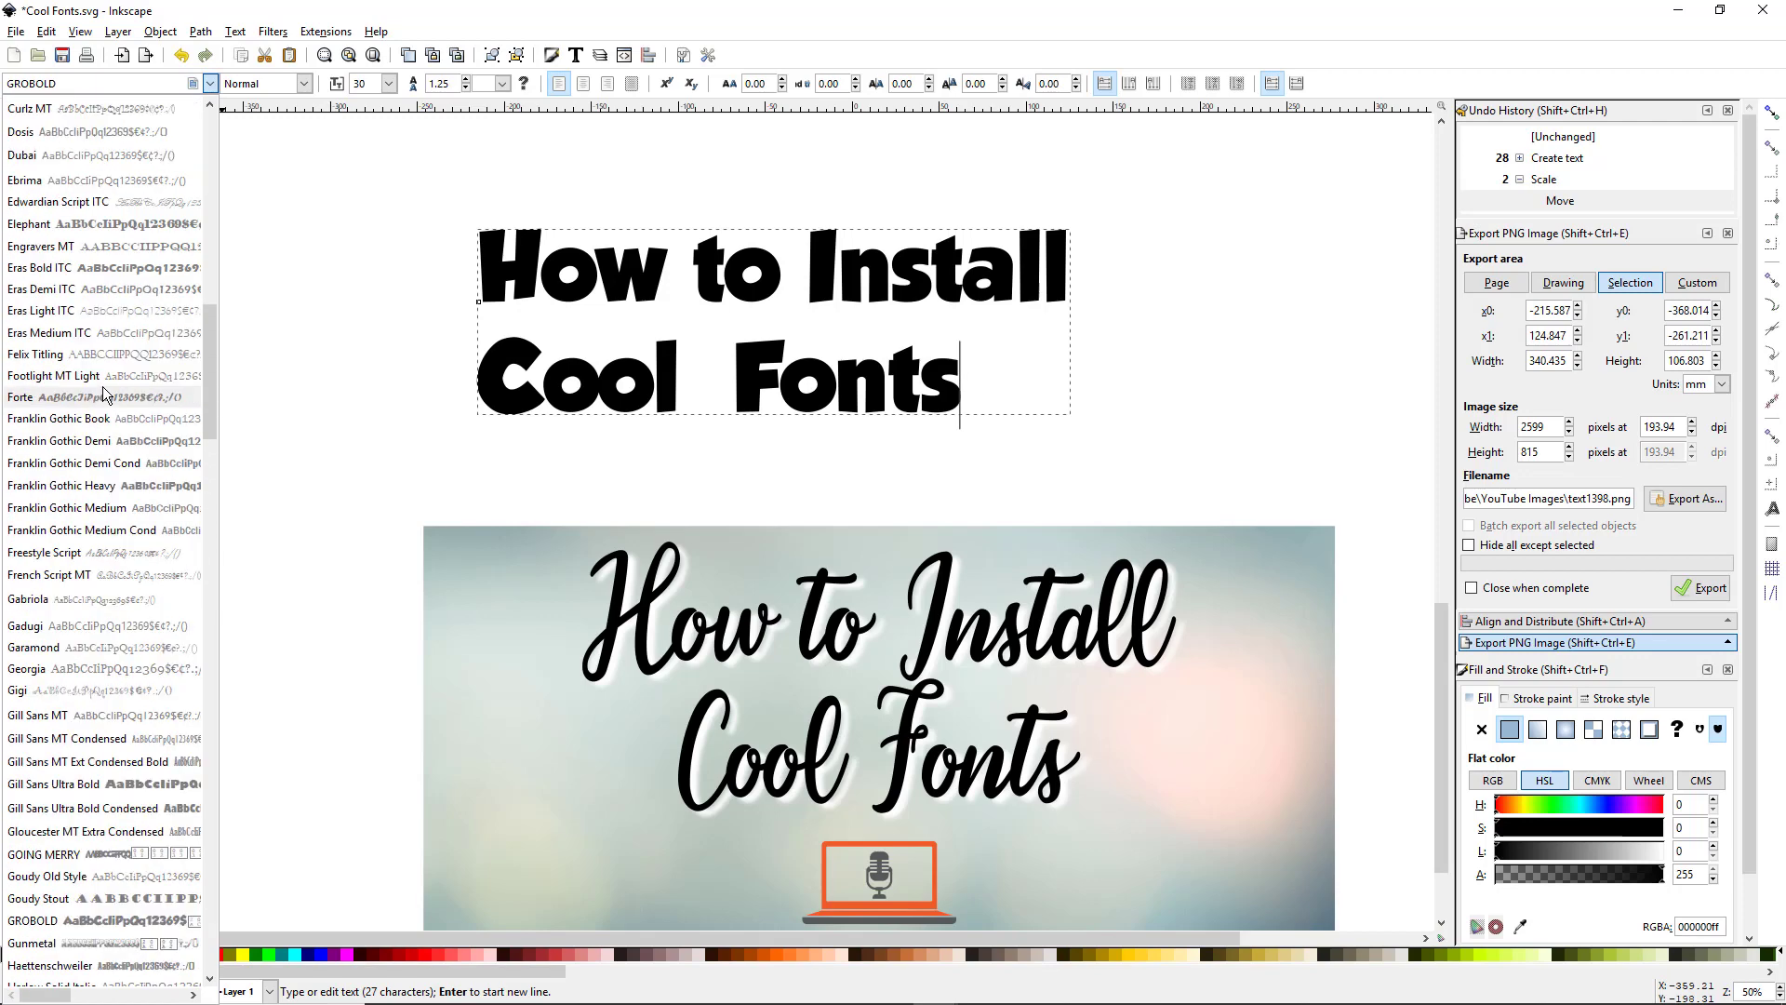
scroll(102, 395, "up", 5)
left_click(42, 206)
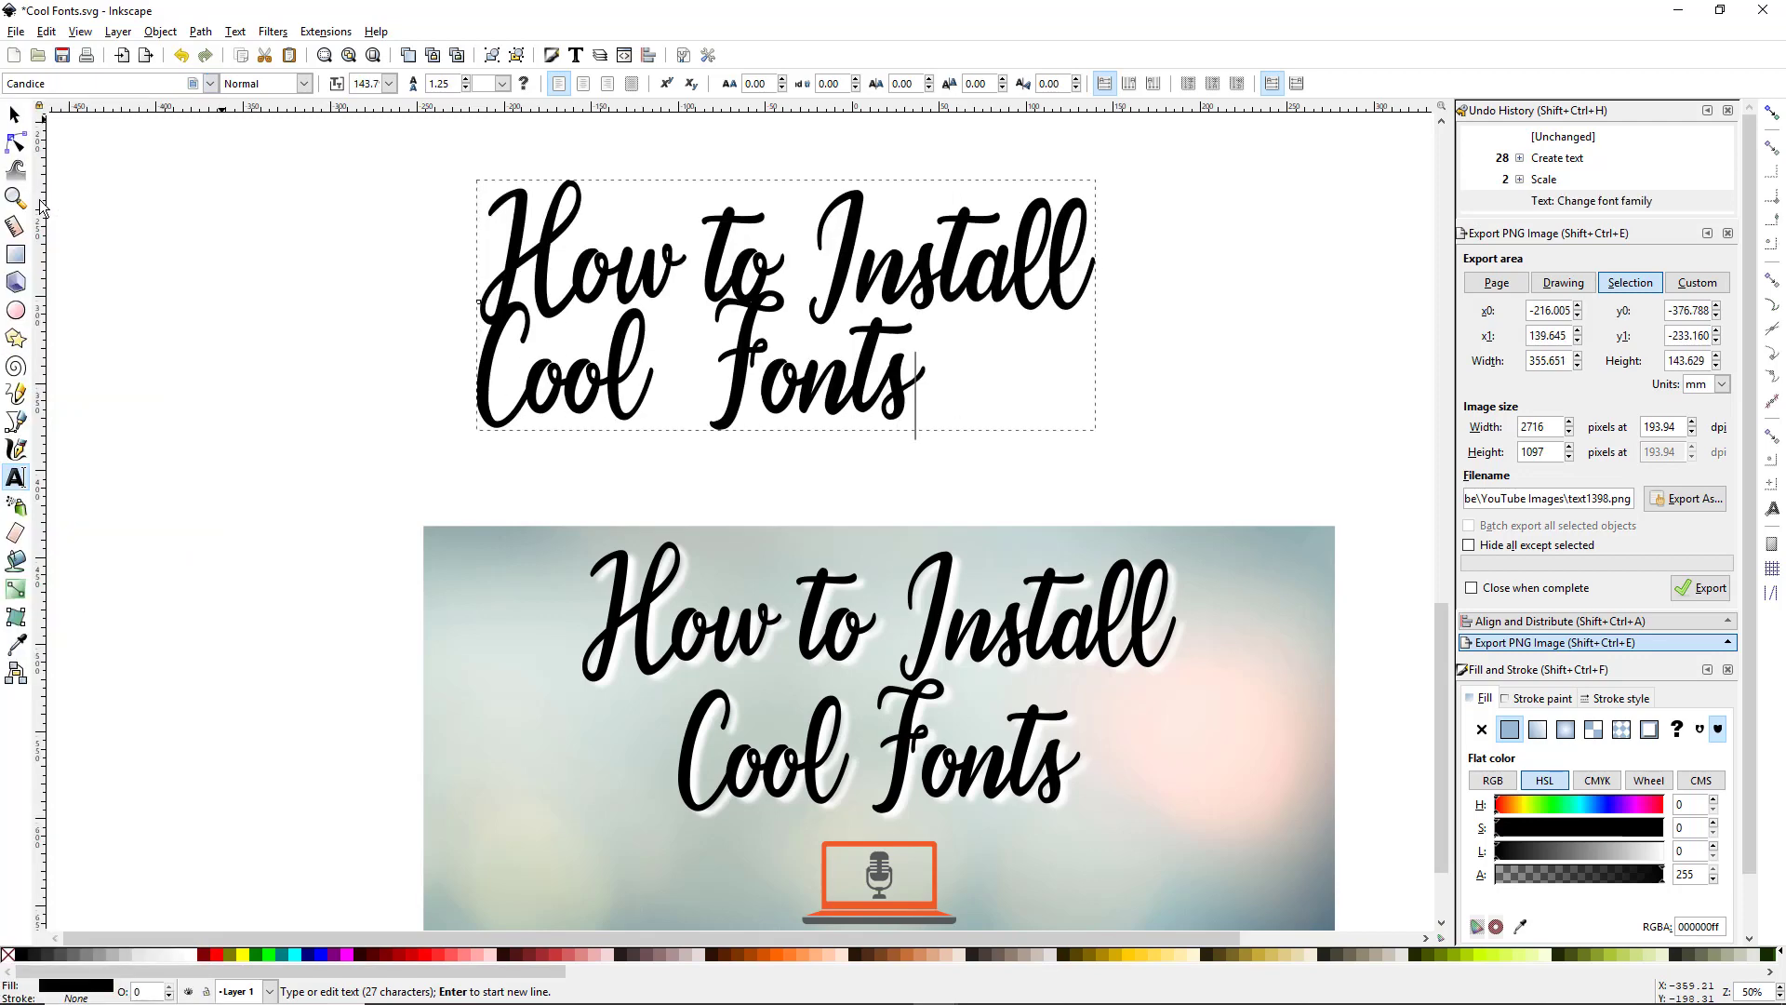
left_click(1257, 330)
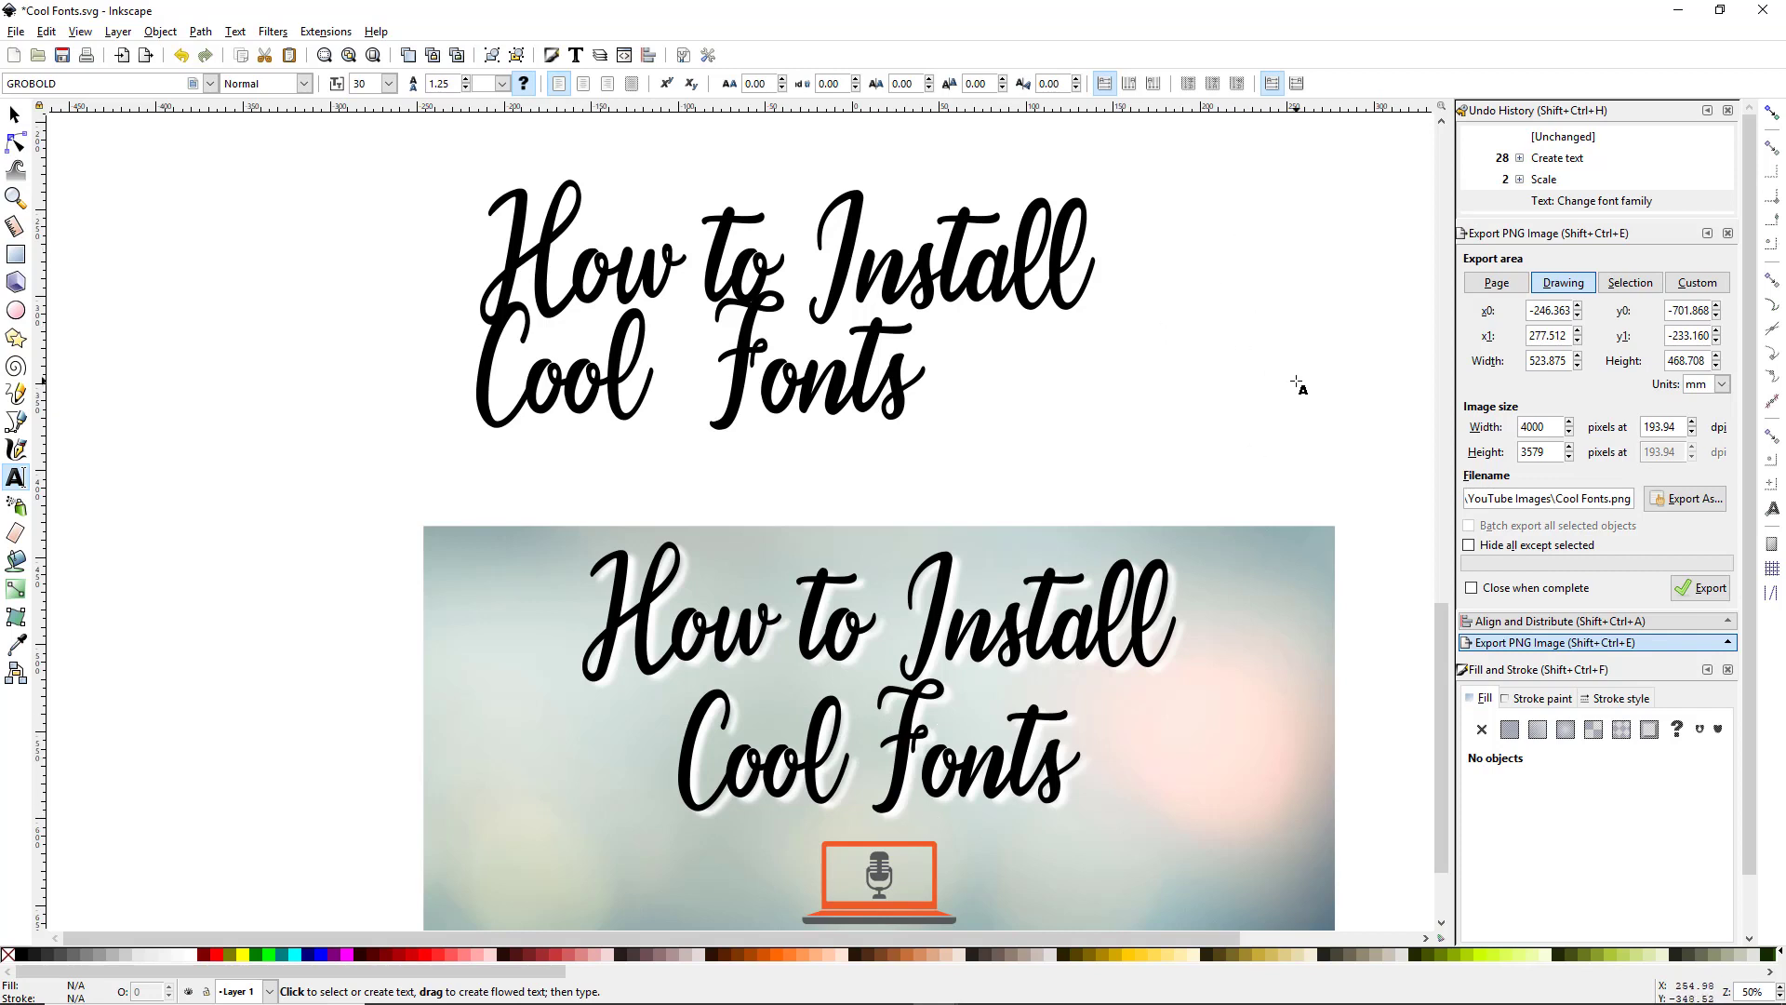
left_click(1257, 329)
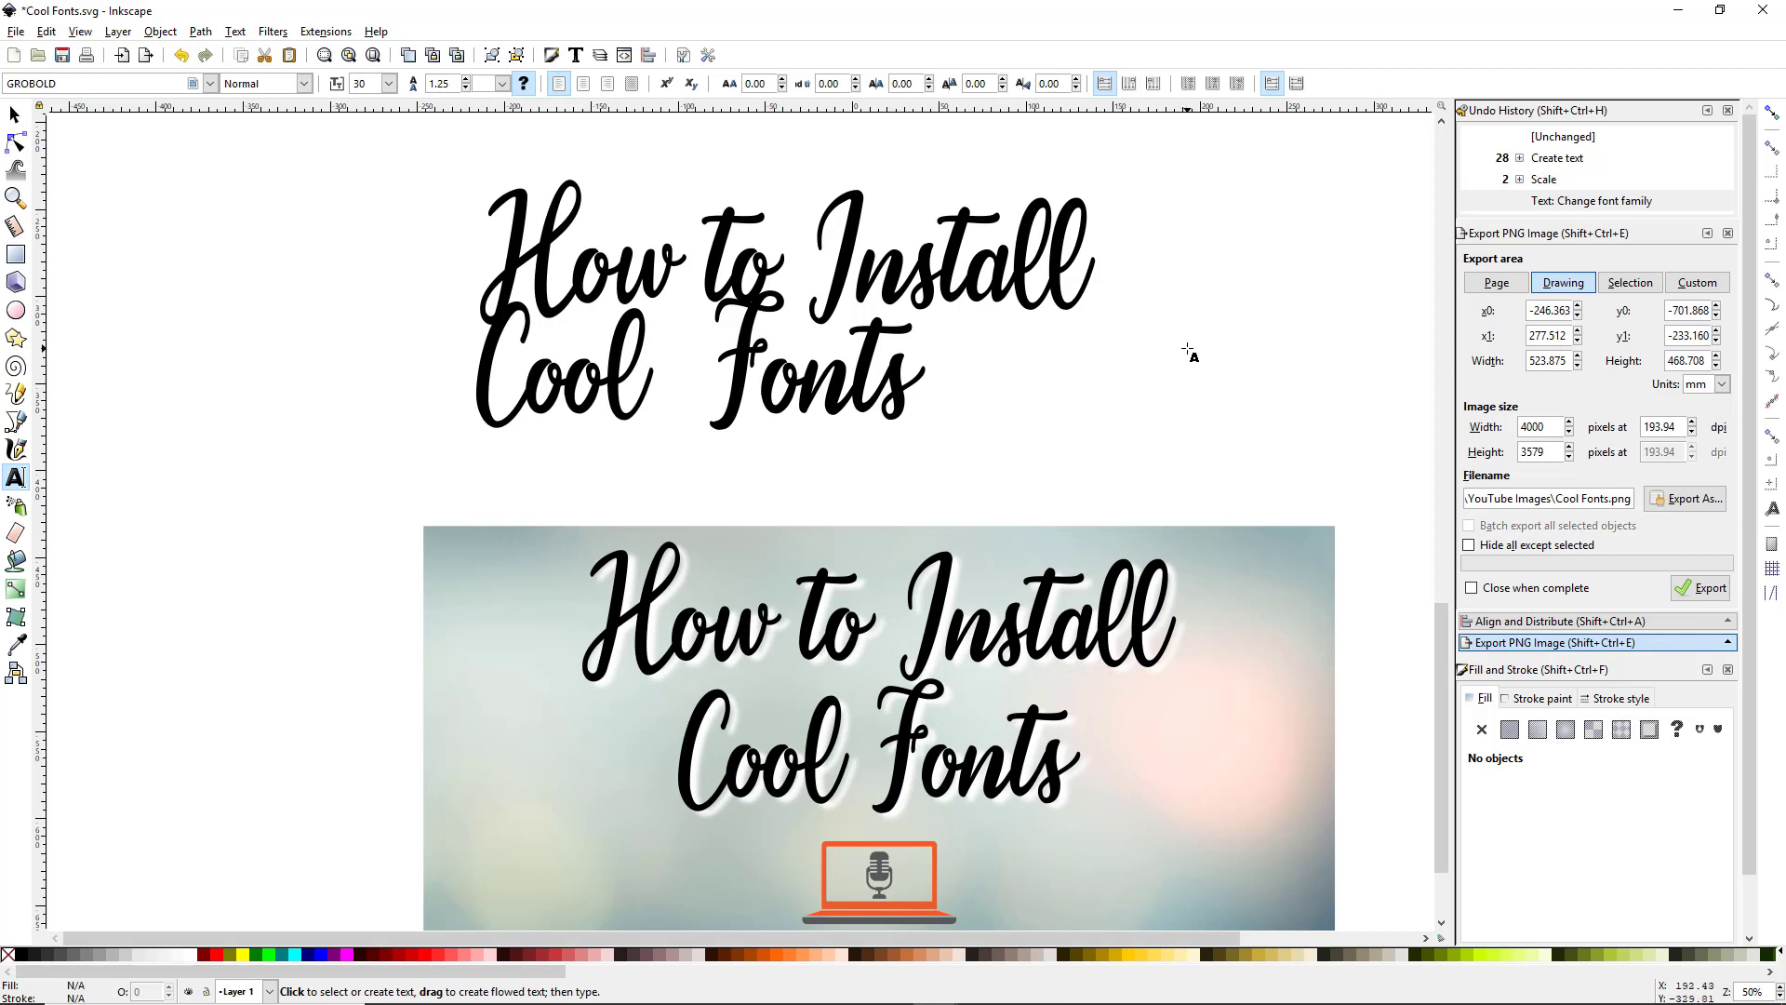